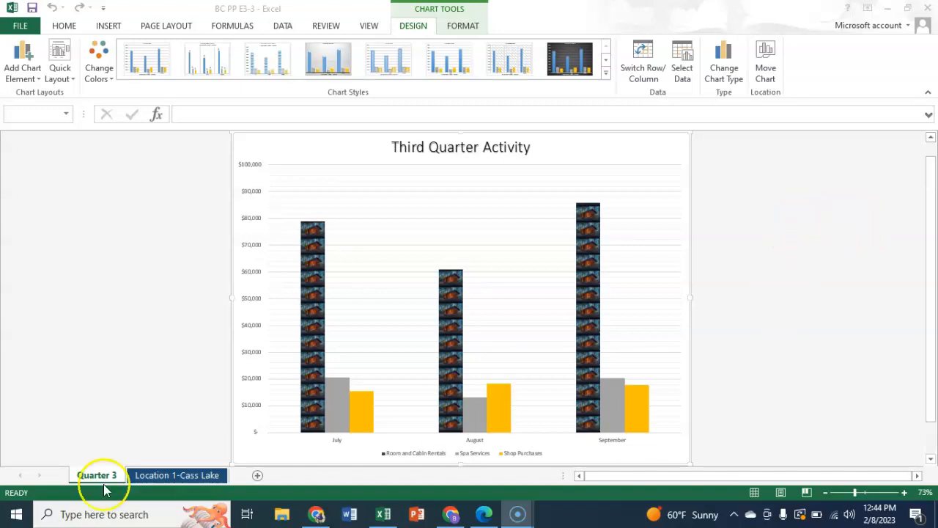
left_click(169, 474)
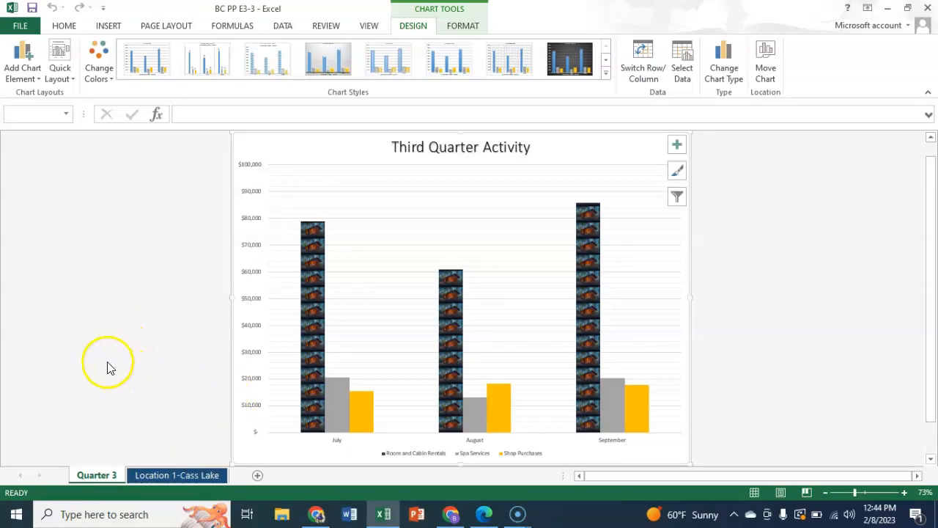
scroll(100, 371, "up", 1)
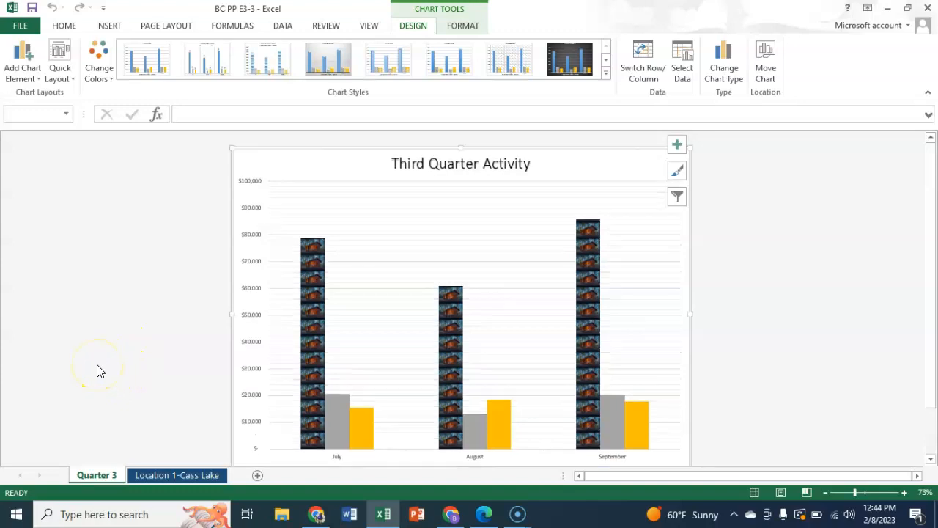
scroll(100, 371, "down", 3)
scroll(98, 369, "up", 3)
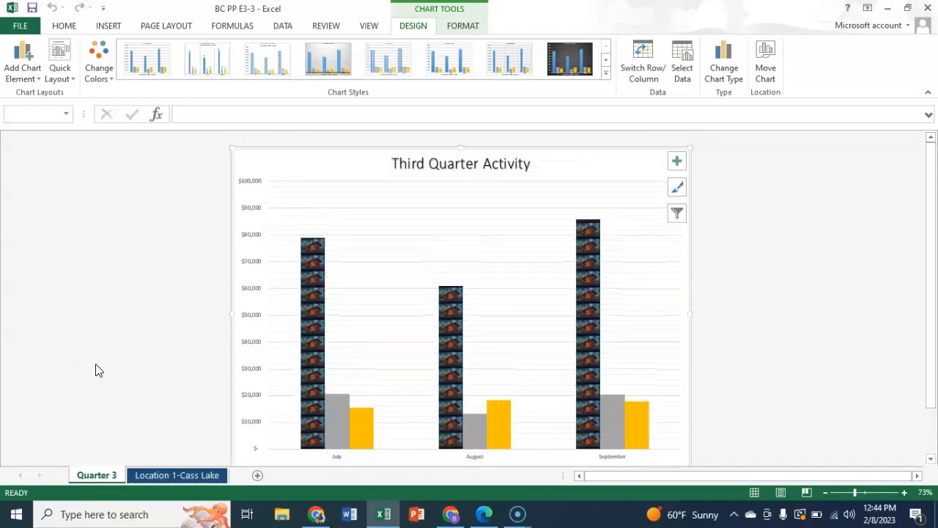
Step: Insert a 3-D pie chart on the Location 1-Cass Lake sheet from the sales categories in A5:A8 and their totals in H5:H8
left_click(159, 478)
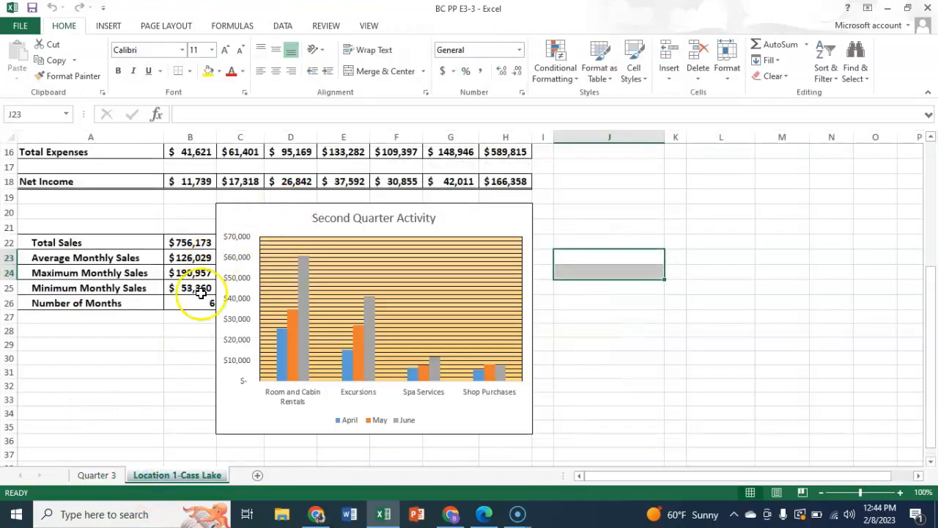
scroll(159, 362, "up", 2)
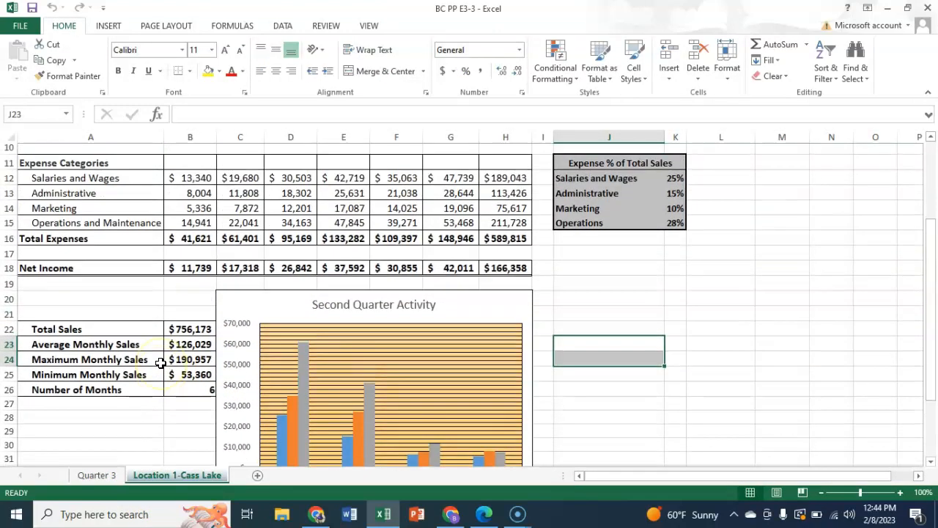
scroll(160, 362, "up", 1)
scroll(160, 363, "up", 2)
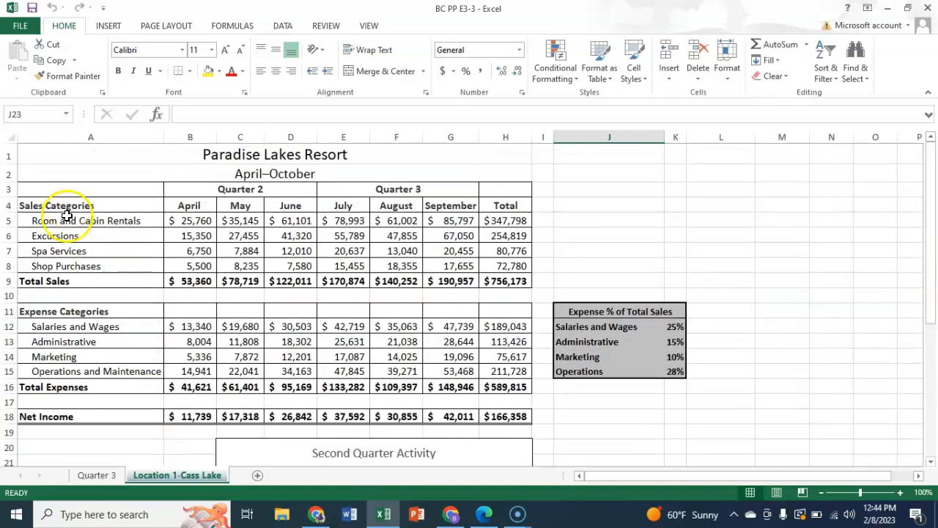
left_click_drag(69, 219, 67, 262)
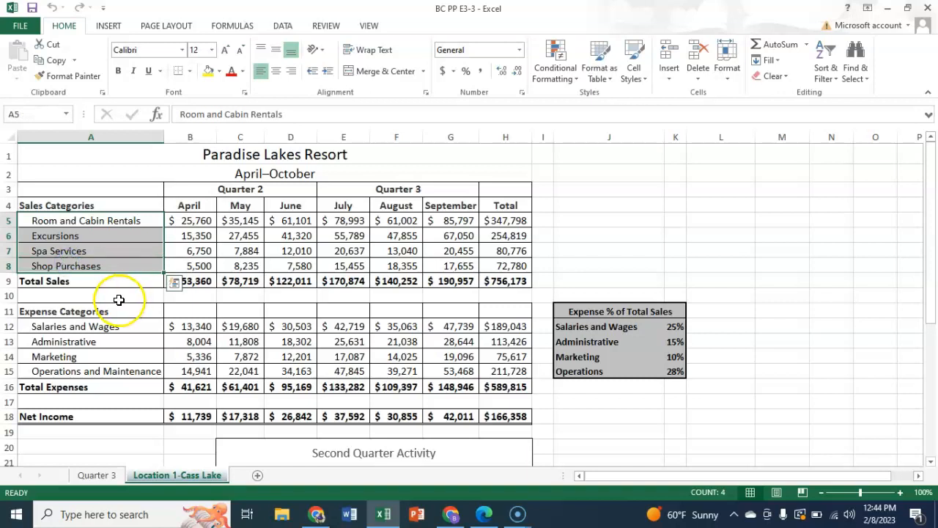
left_click_drag(503, 219, 498, 265)
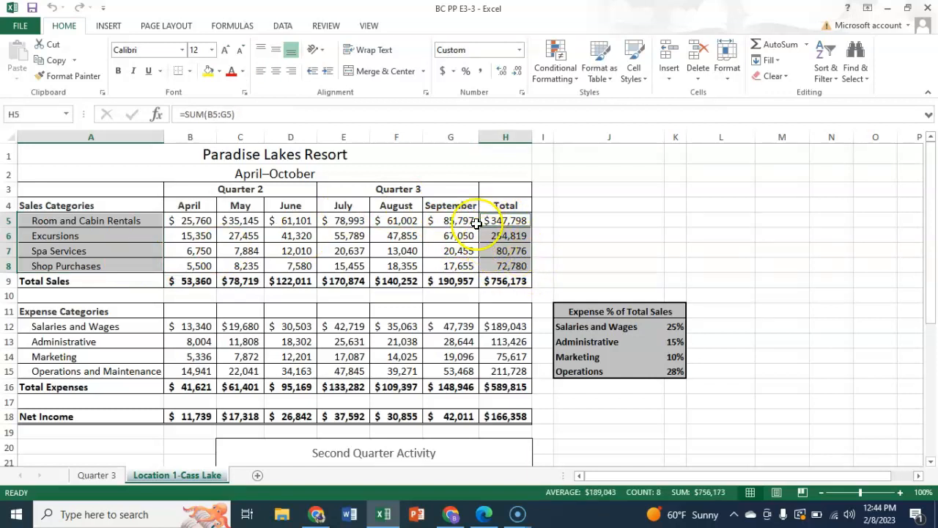
left_click(110, 27)
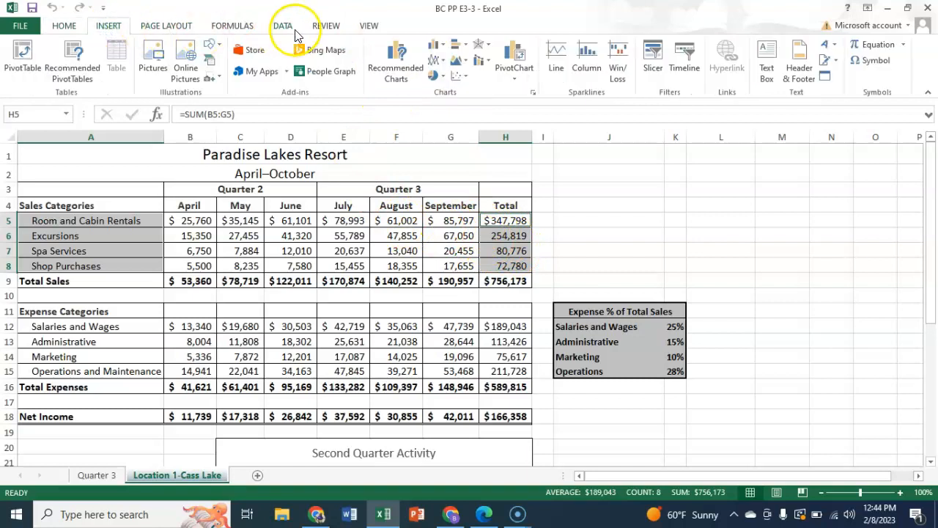
left_click(443, 81)
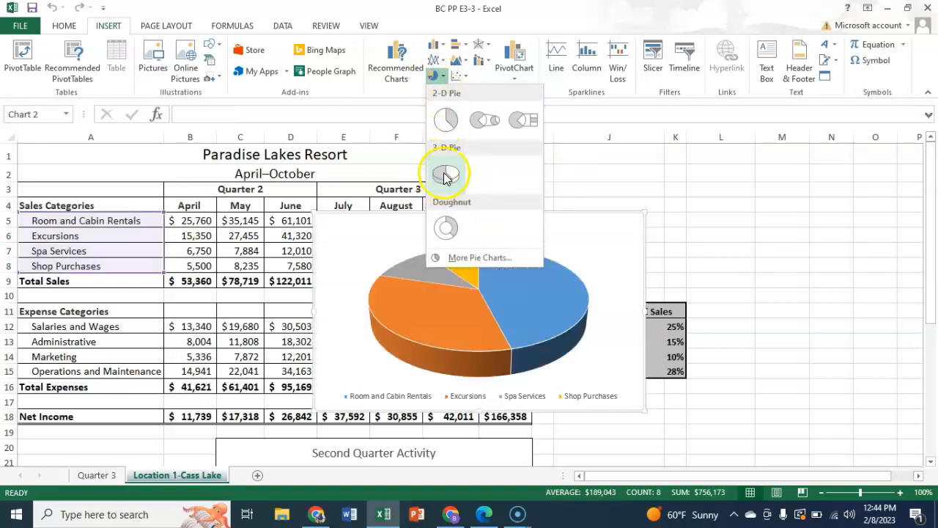
left_click(437, 173)
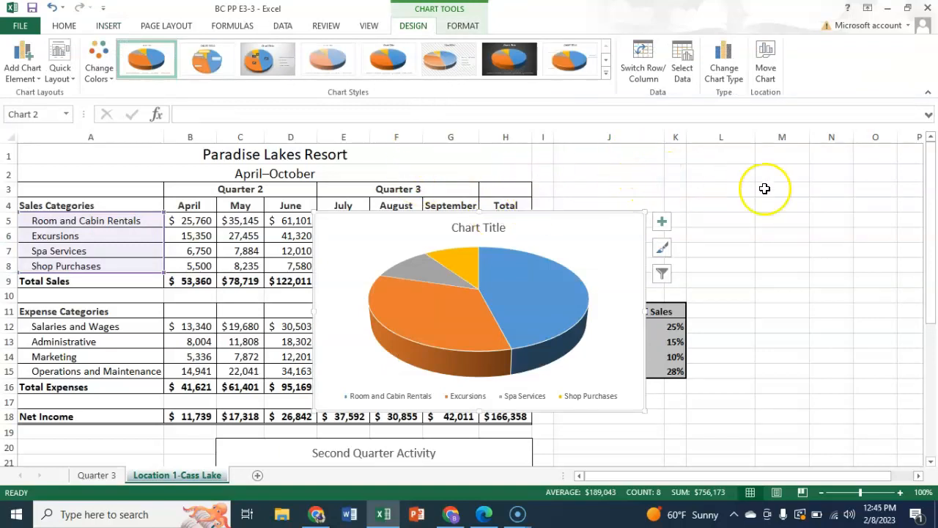
Step: Move the 3-D pie chart to a new chart sheet named Pie Chart
left_click(767, 74)
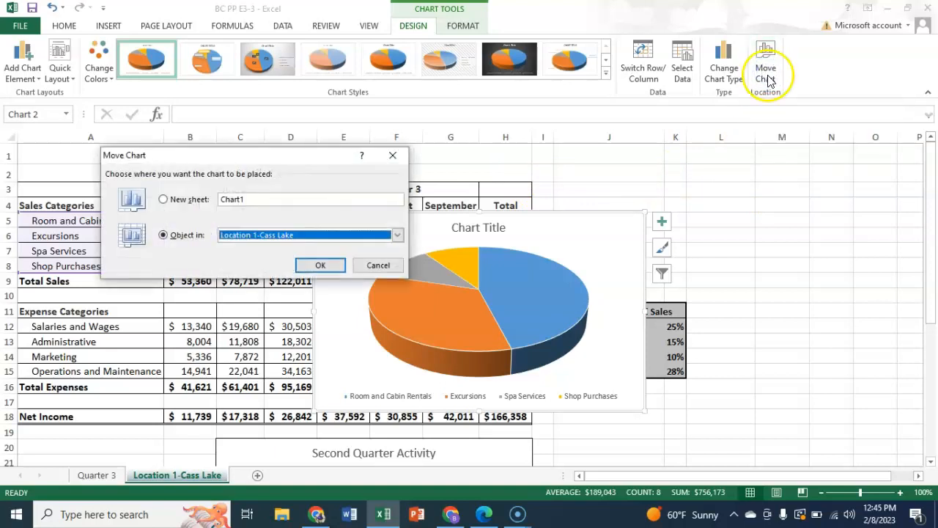
left_click(163, 200)
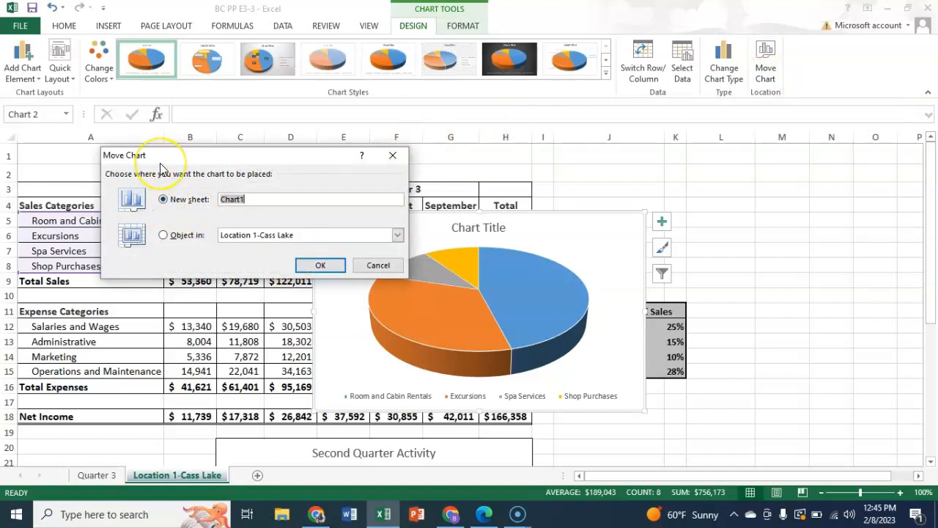
type("Pie Chart")
left_click(328, 268)
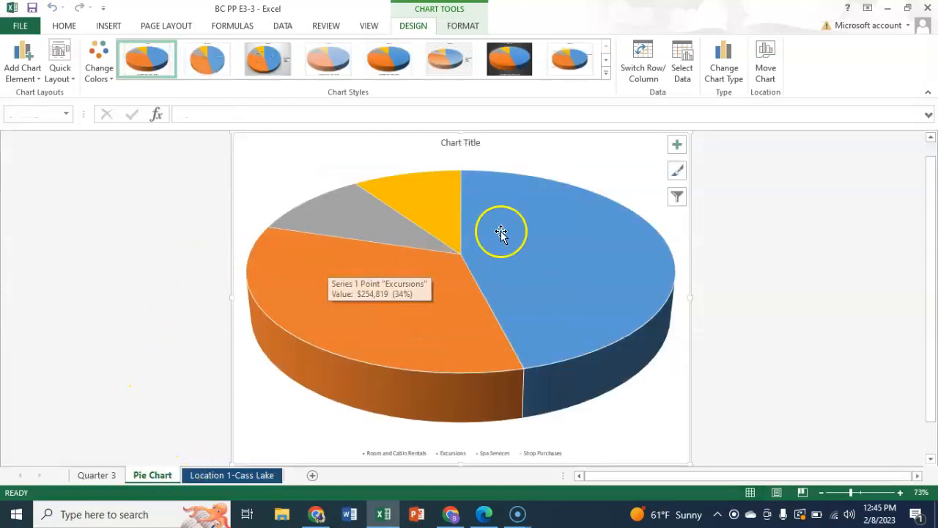
Step: Replace the chart title with "Second and Third Quarters" and "Sources of Revenue" on a second line
mouse_move(521, 233)
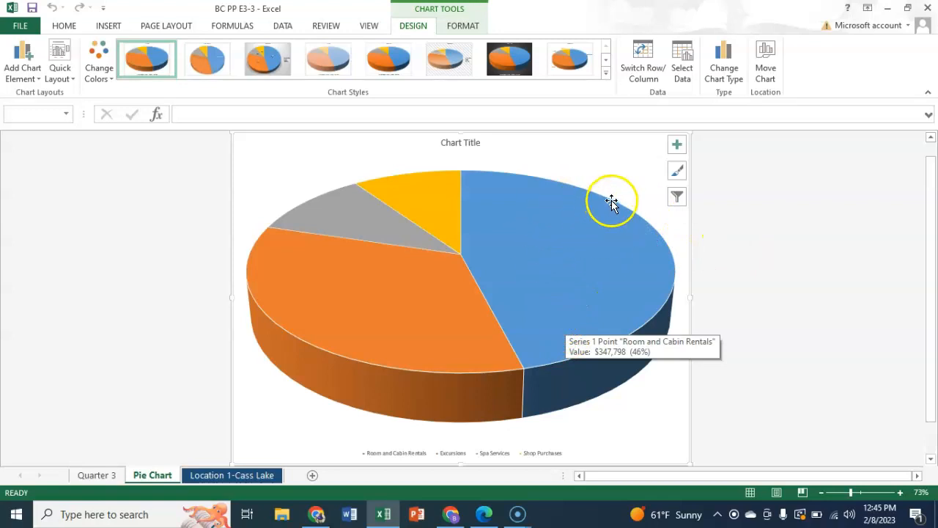
left_click(458, 145)
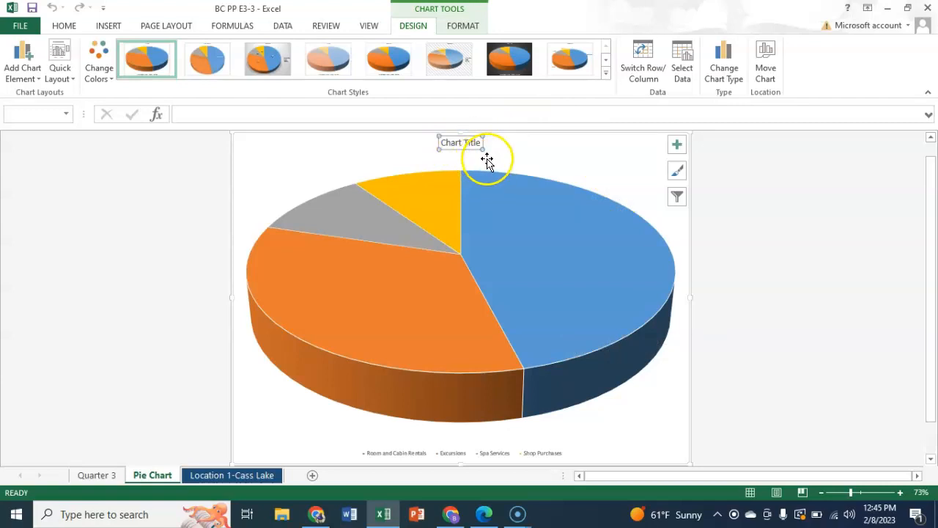
double_click(444, 143)
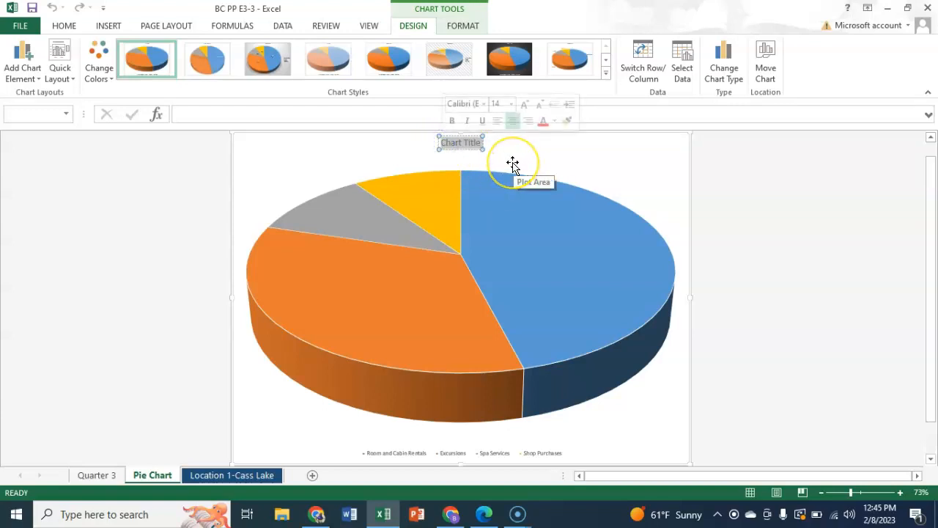
type("Second and Th")
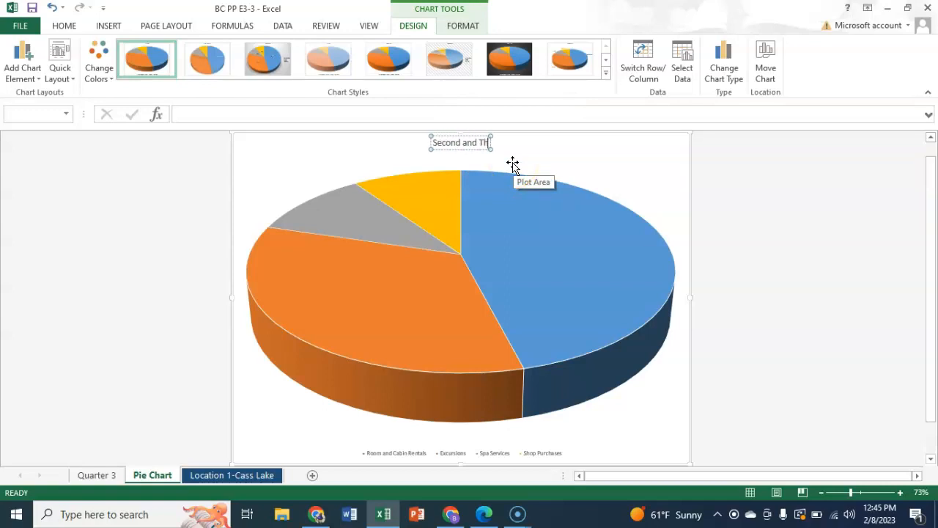
type("ird Quarters")
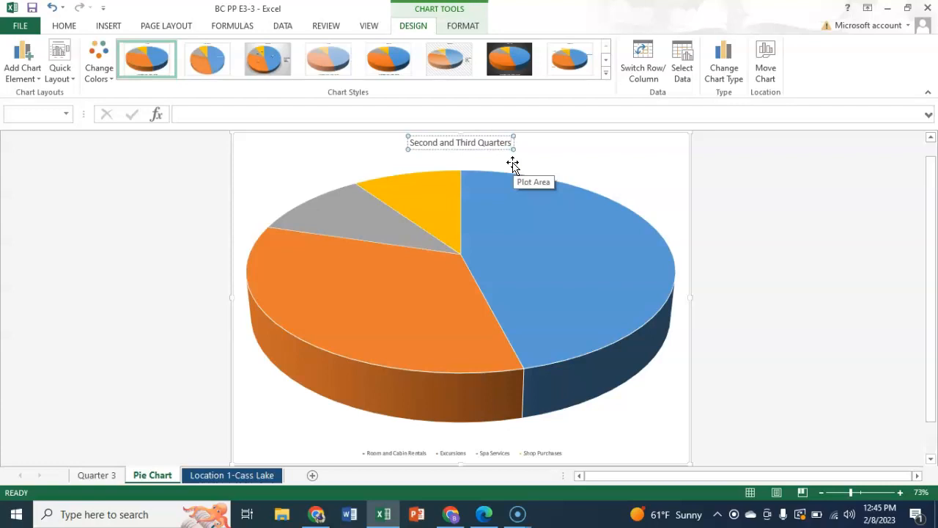
key("Return")
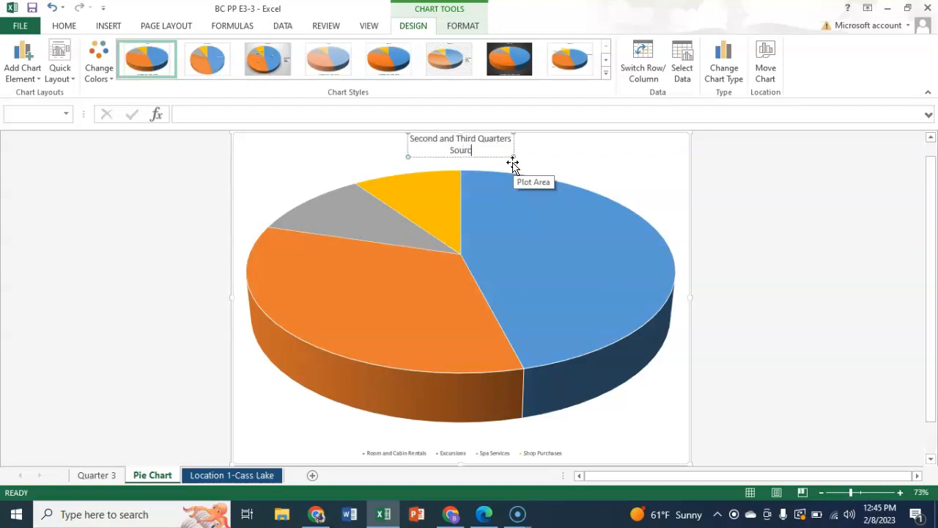
type("Sources of Revenue")
Step: Set the font size of the title's first line, "Second and Third Quarters", to 24
double_click(430, 138)
left_click_drag(430, 138, 500, 136)
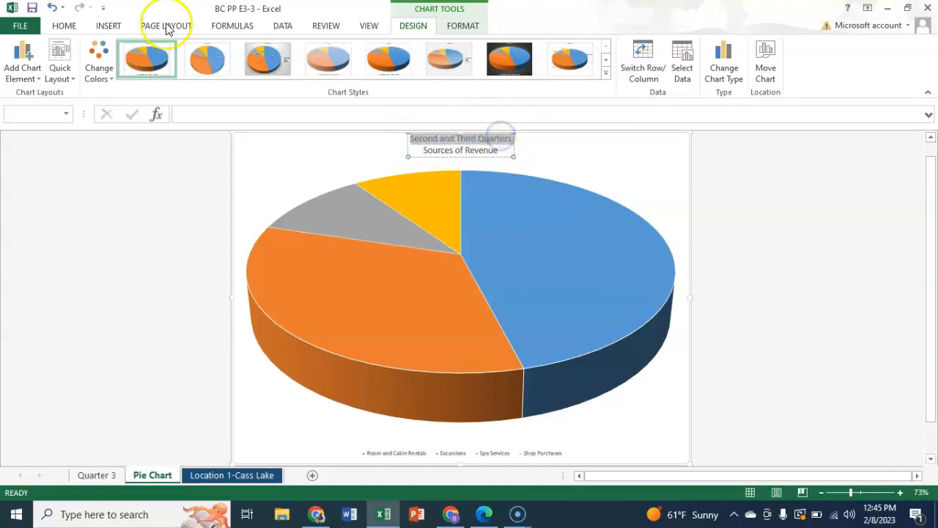
left_click(64, 27)
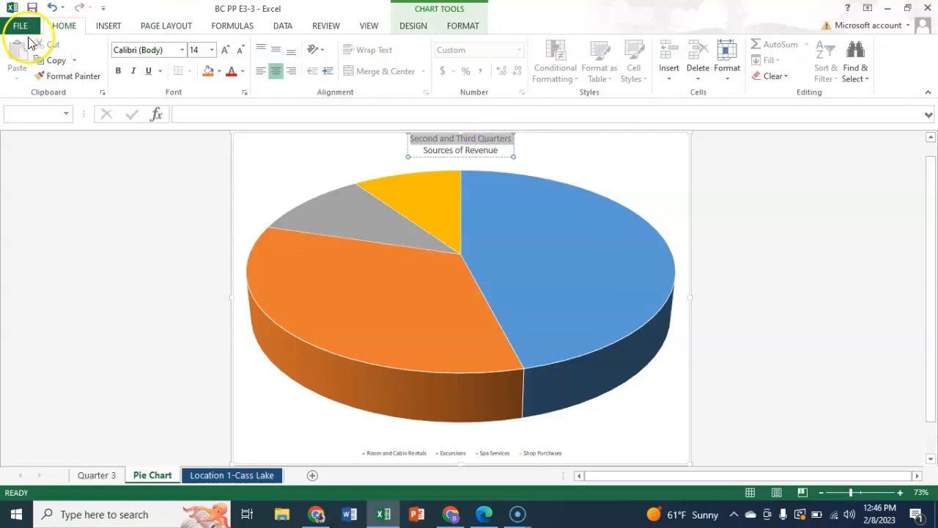
left_click(212, 50)
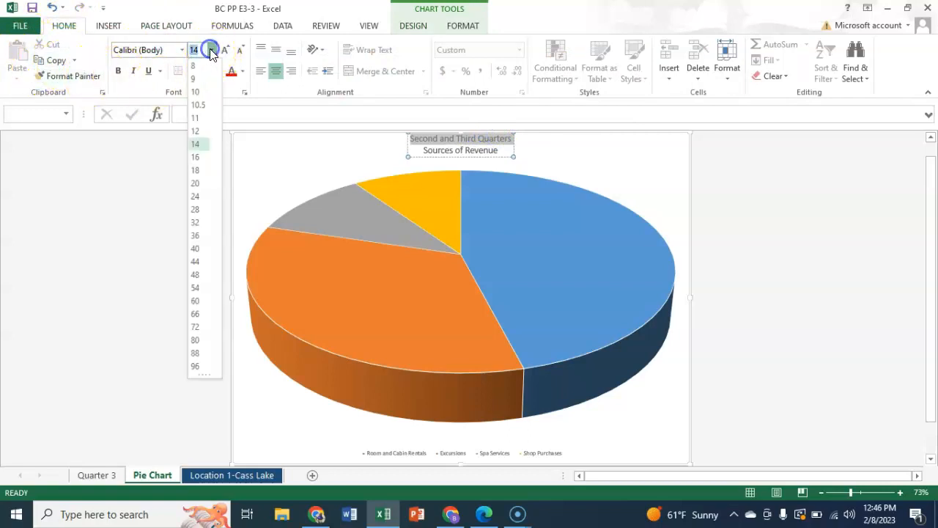
left_click(195, 197)
Step: Set the font size of the title's second line, "Sources of Revenue", to 18
left_click_drag(418, 158, 491, 159)
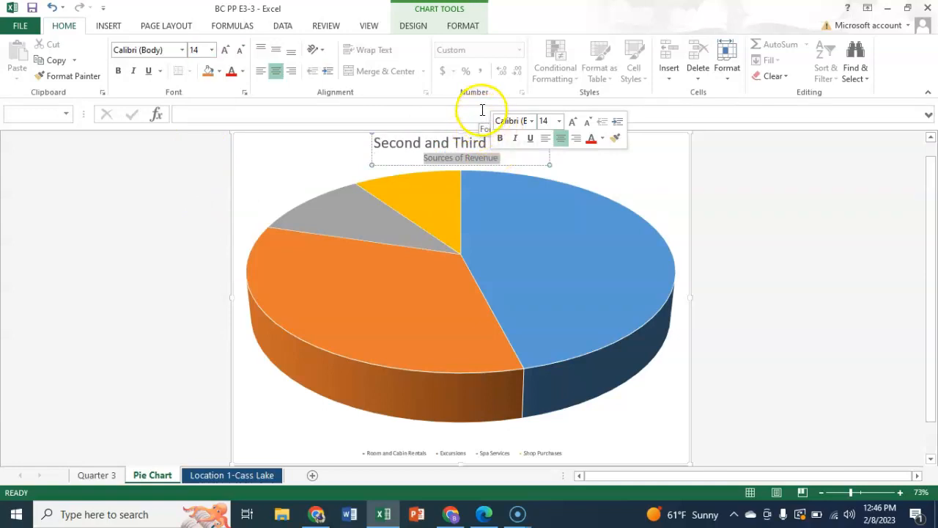
left_click(559, 122)
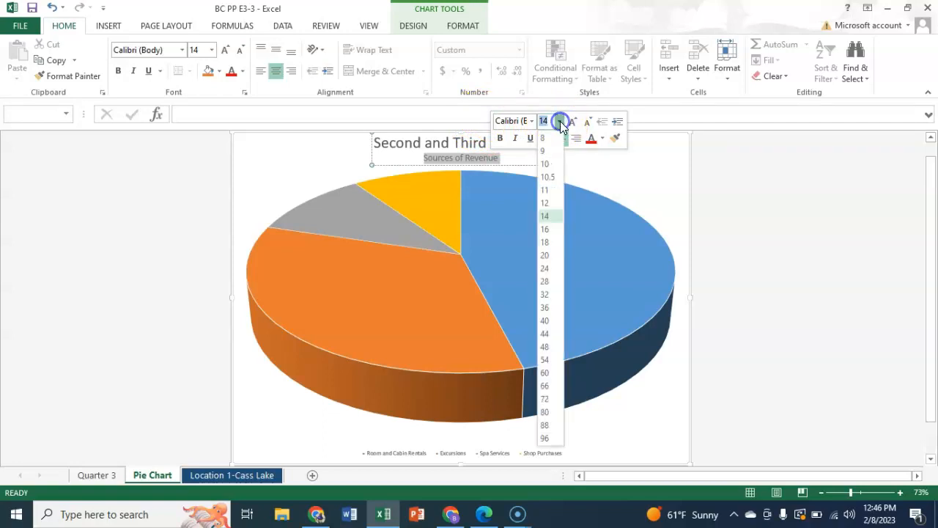
left_click(548, 242)
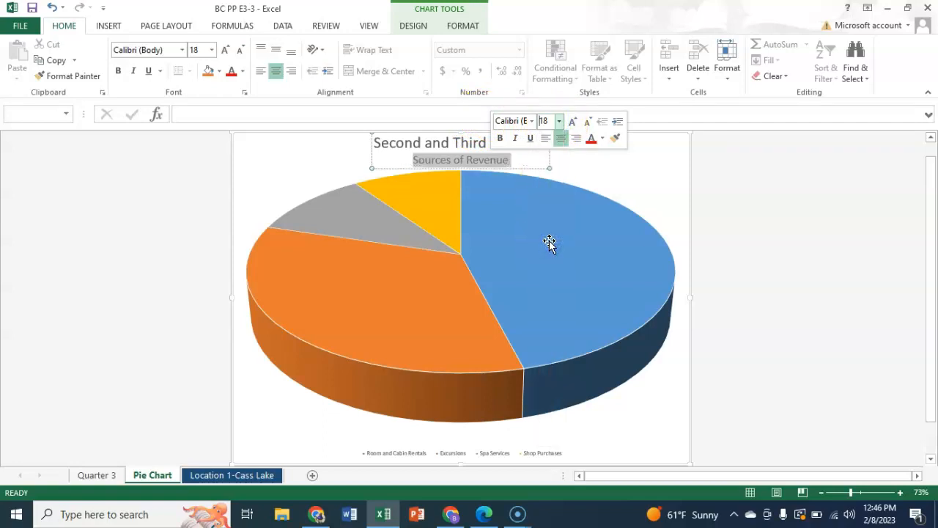
left_click(662, 161)
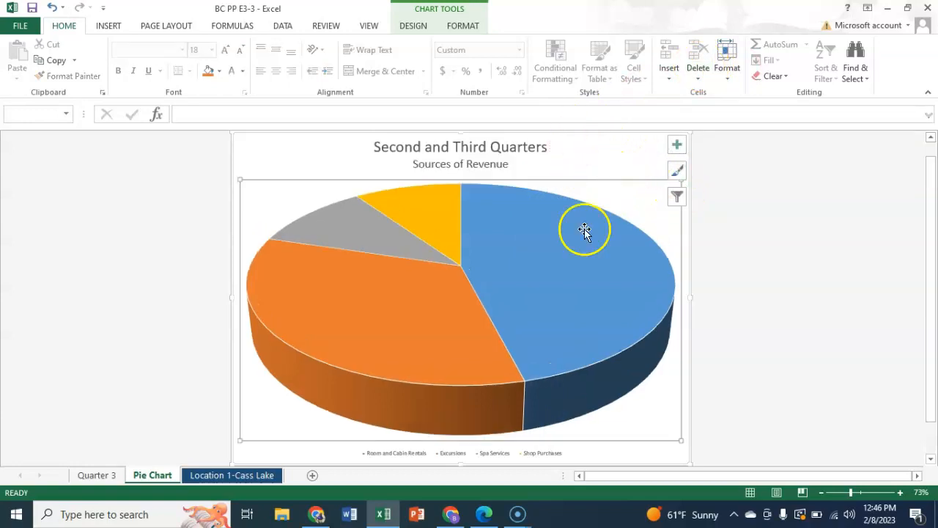
Step: Explode only the Room and Cabin Rentals slice of the pie by setting its Point Explosion to 10%
double_click(471, 301)
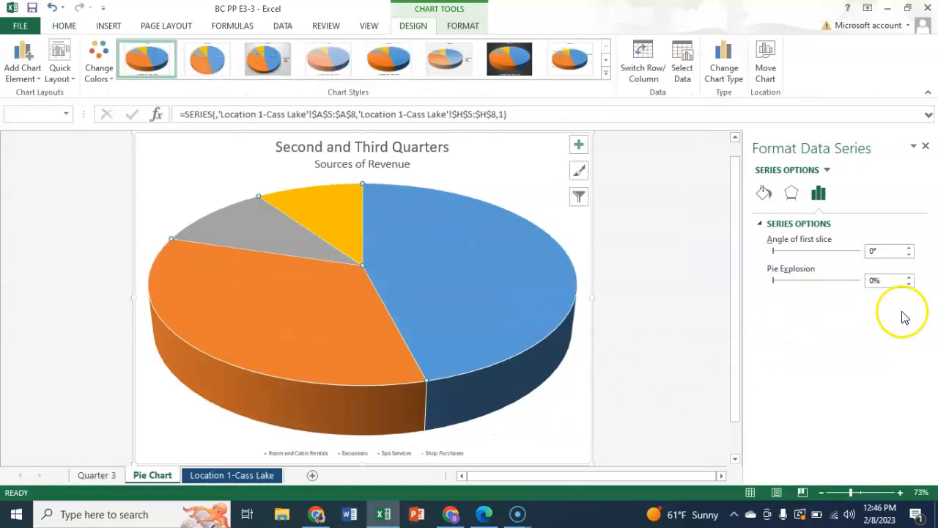
left_click(822, 196)
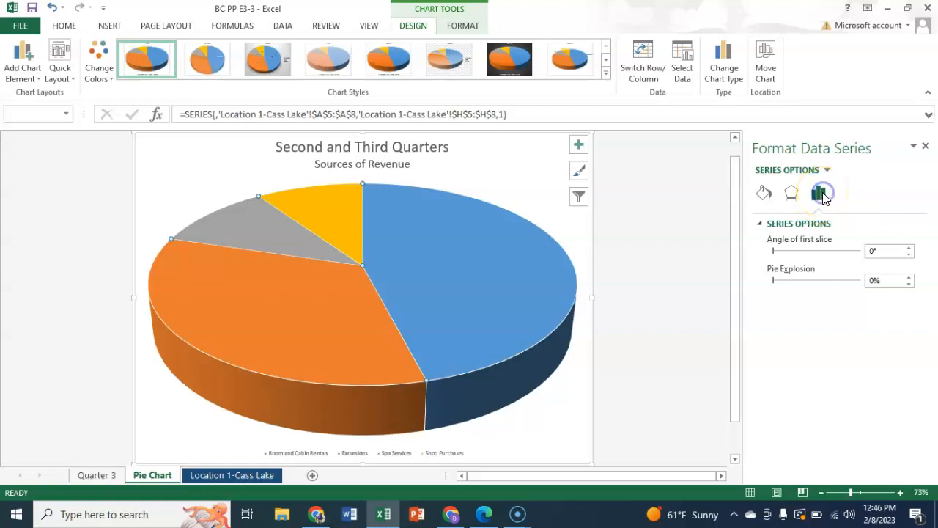
mouse_move(526, 253)
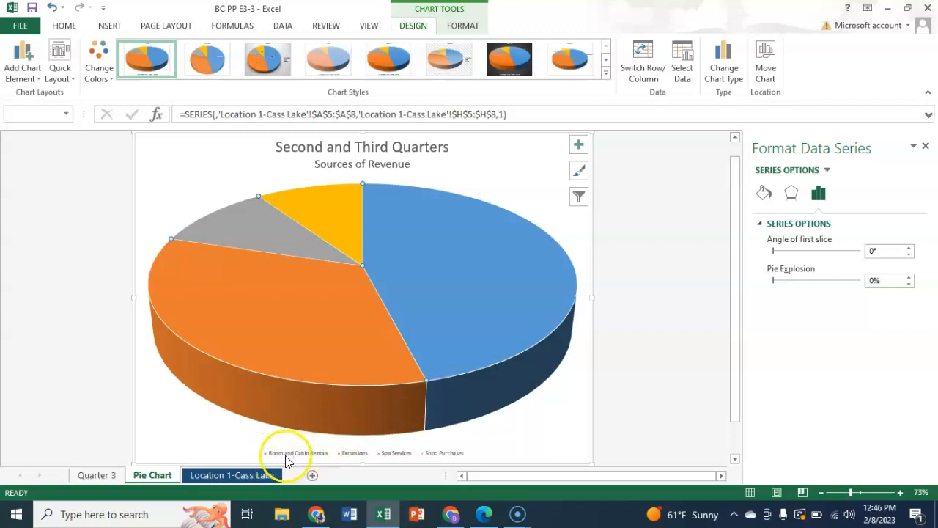
mouse_move(486, 291)
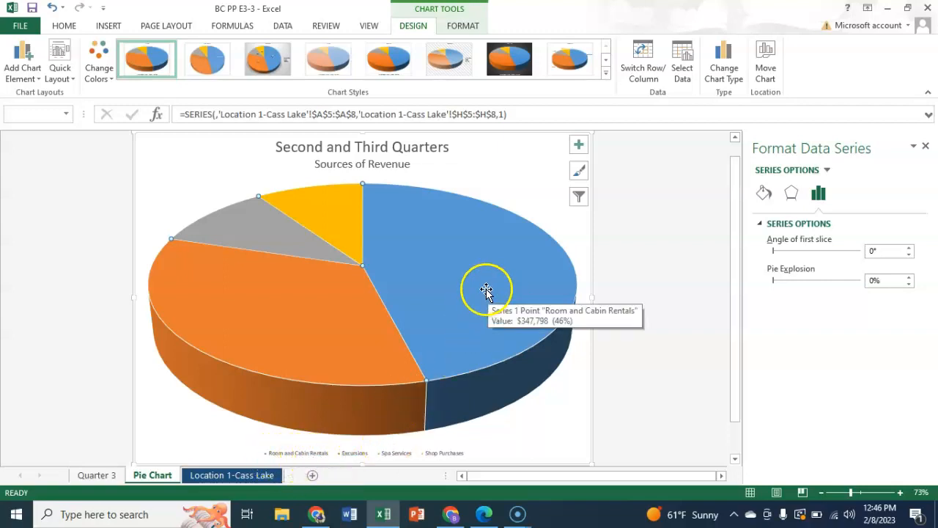
left_click(485, 286)
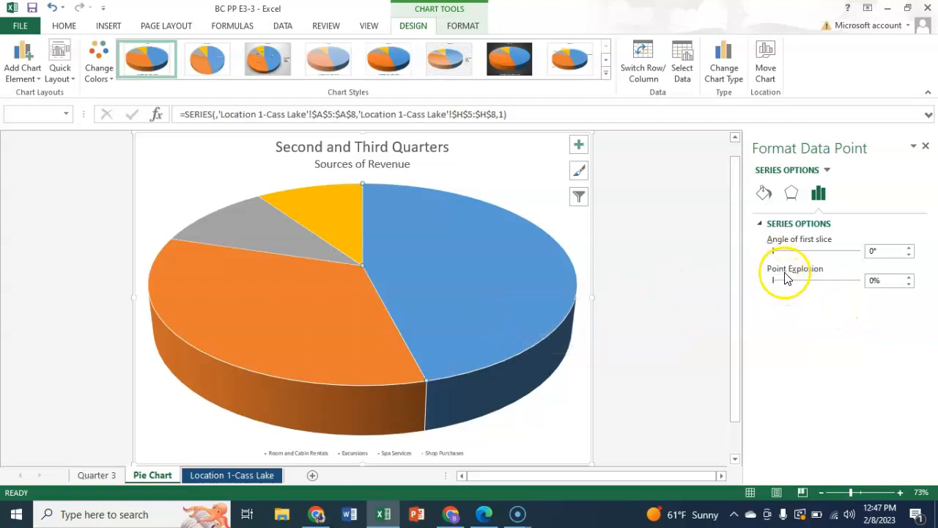
double_click(873, 280)
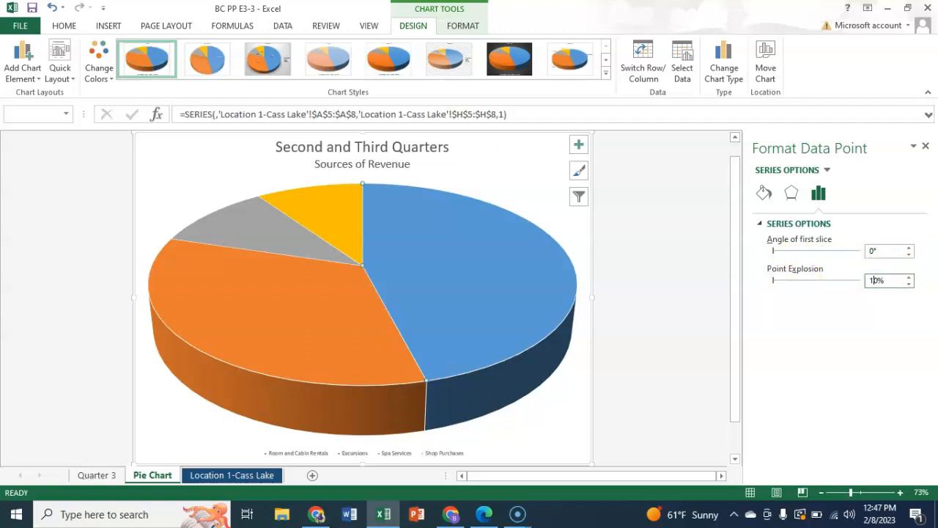
key("Return")
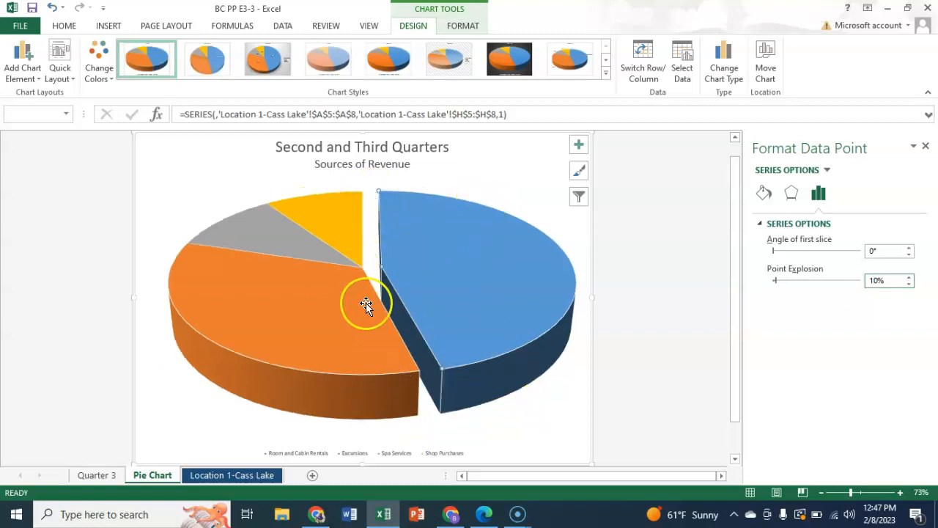
Step: Close the data point formatting settings and set the pie chart legend's font size to 12
left_click(910, 277)
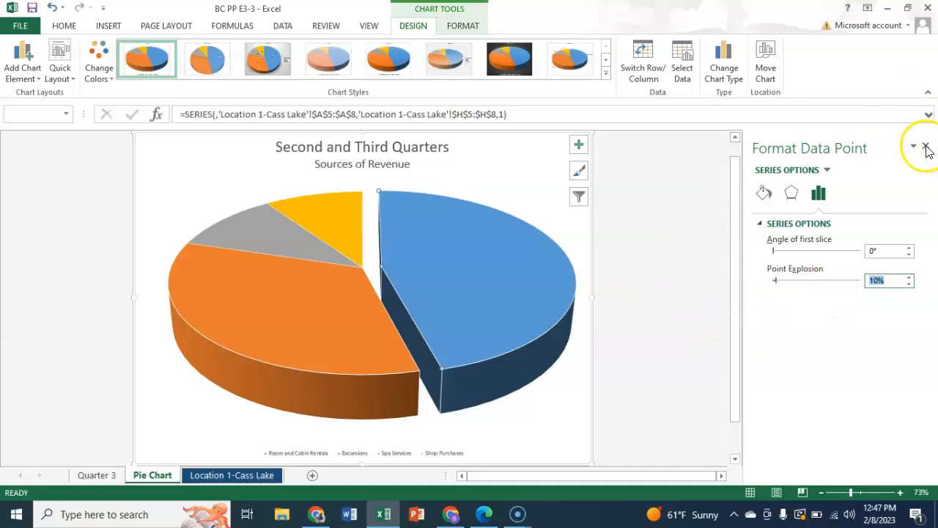
left_click(926, 148)
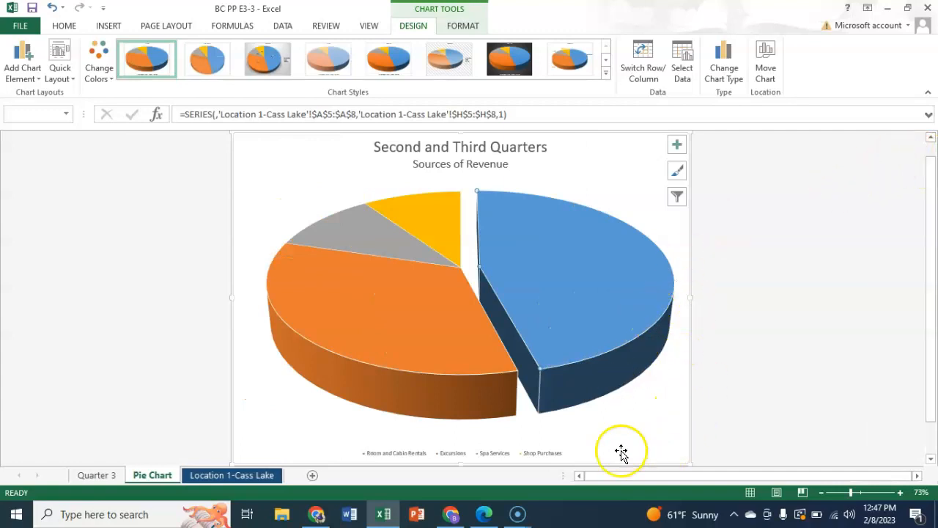
left_click(414, 452)
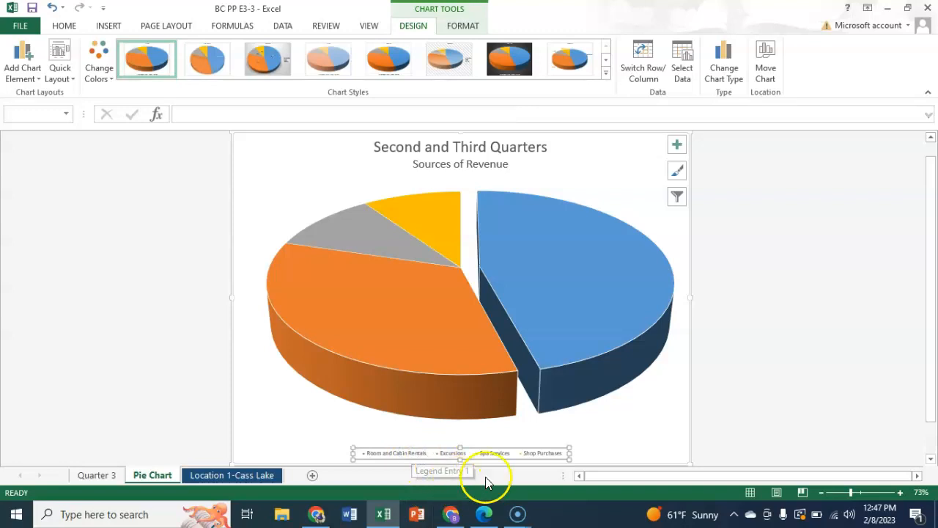
left_click(65, 26)
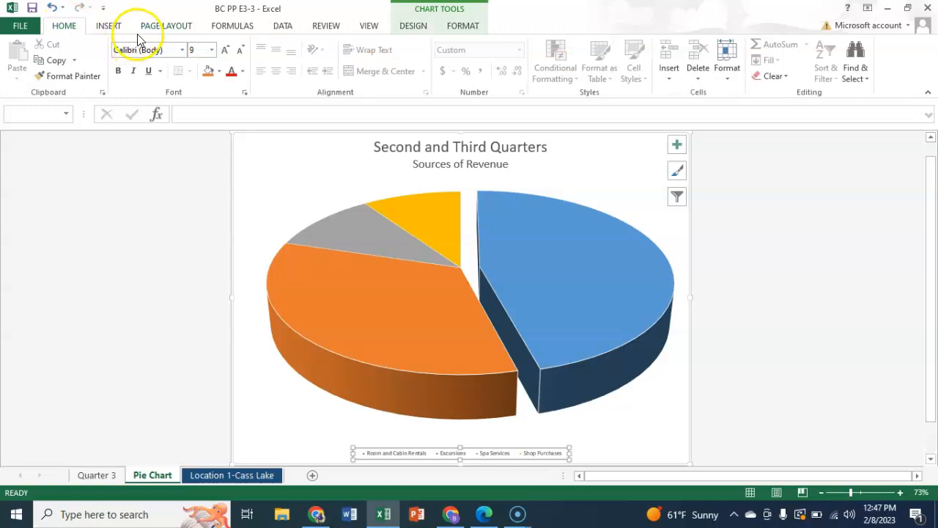
left_click(211, 50)
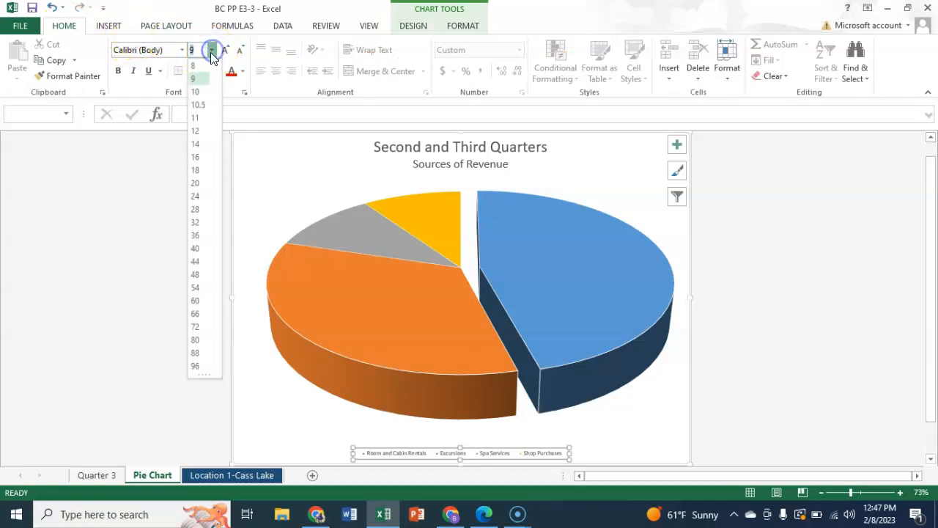
left_click(195, 130)
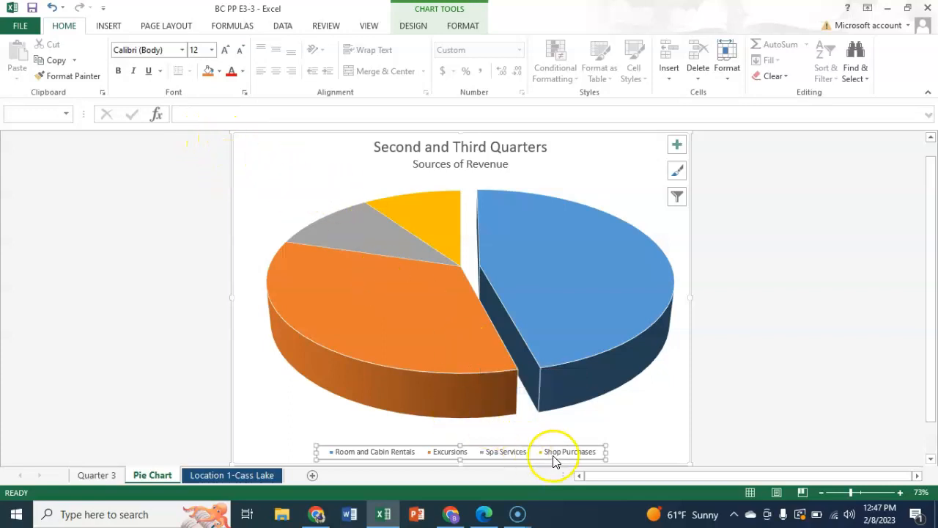
Step: Move the pie chart's legend up slightly so it sits just below the pie
left_click(601, 451)
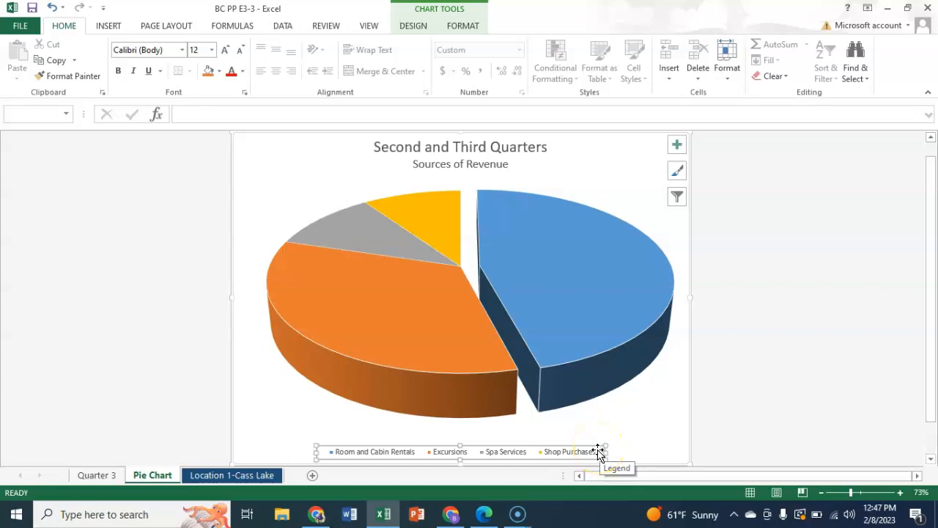
left_click_drag(598, 452, 603, 433)
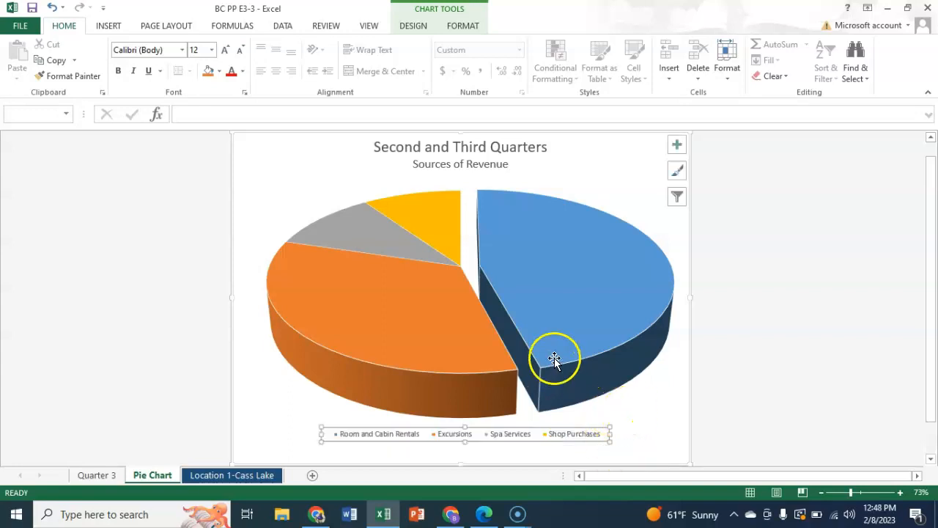
left_click(657, 393)
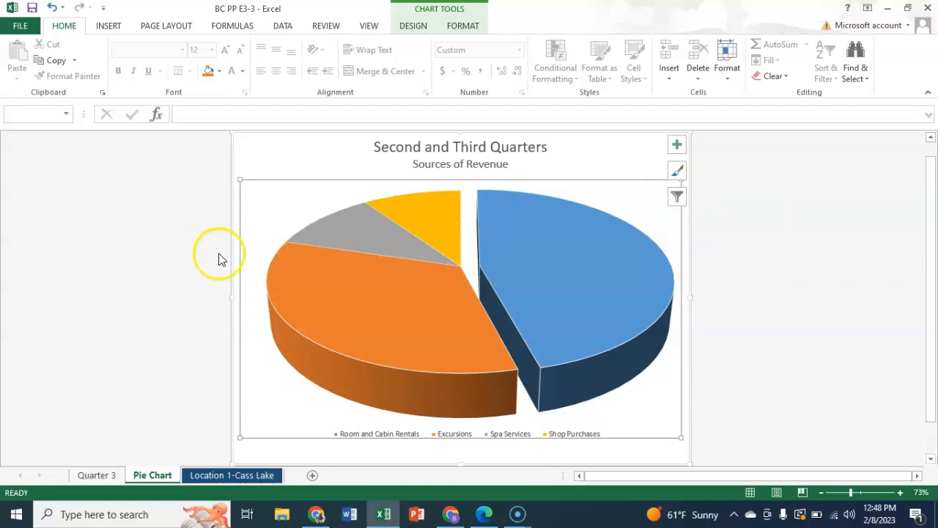
Step: Insert a Clustered Column - Line on Secondary Axis combo chart from A4:G5 and A9:G9 on the Location 1-Cass Lake sheet
left_click(245, 477)
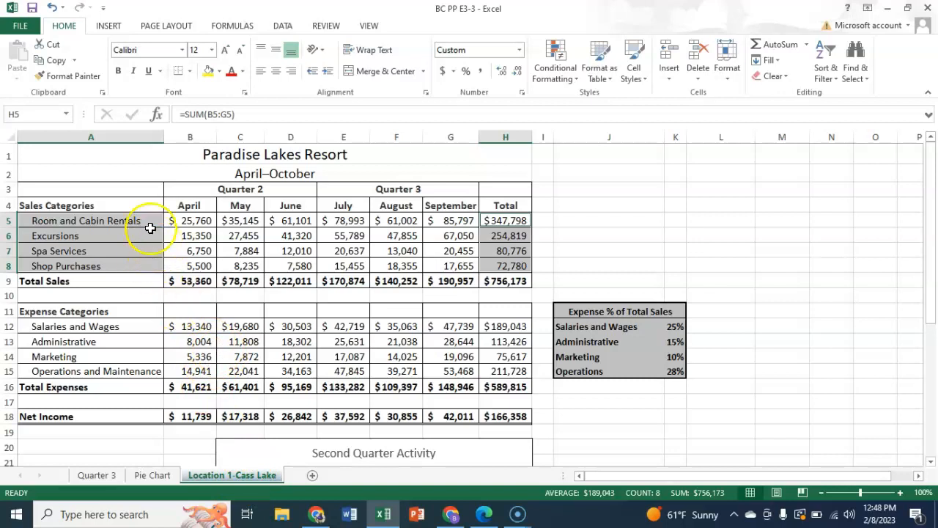
left_click(130, 220)
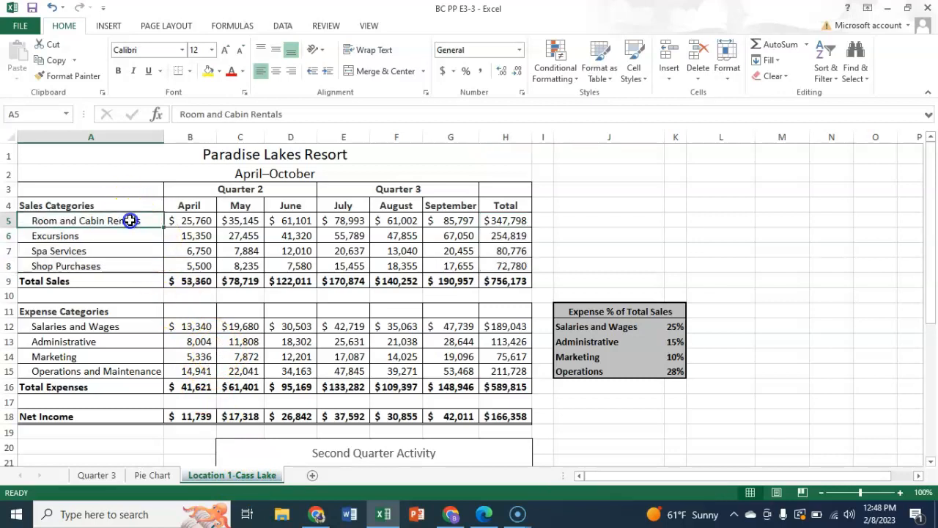
left_click(112, 205)
left_click_drag(158, 213, 447, 223)
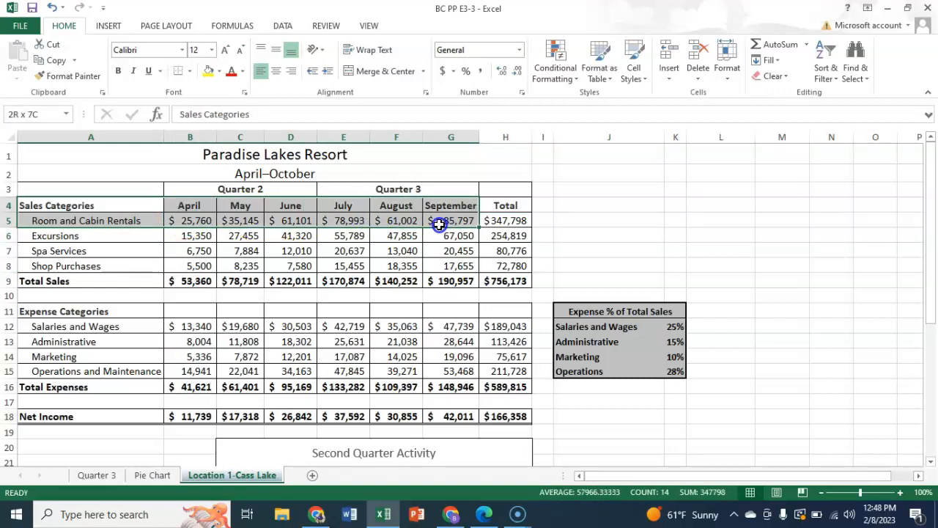
left_click_drag(439, 225, 441, 229)
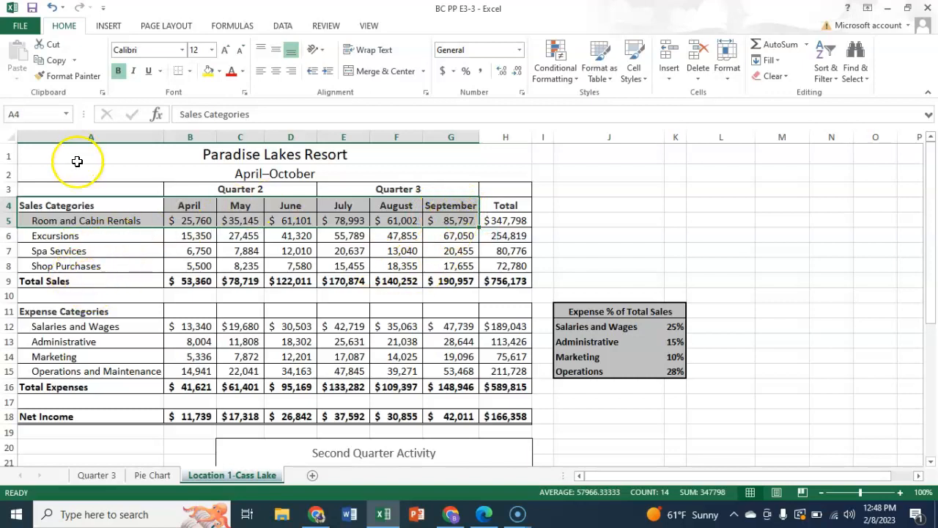
left_click_drag(69, 282, 460, 280)
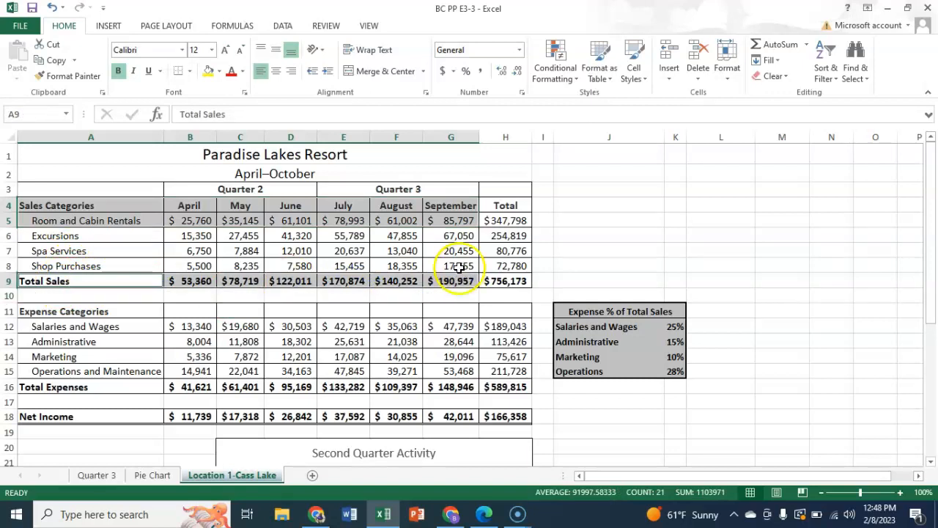
left_click(107, 26)
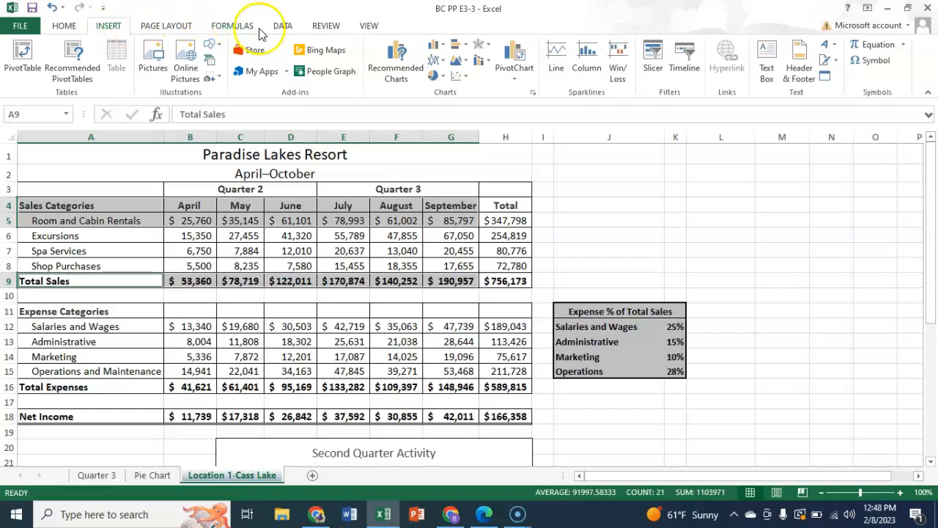
left_click(490, 66)
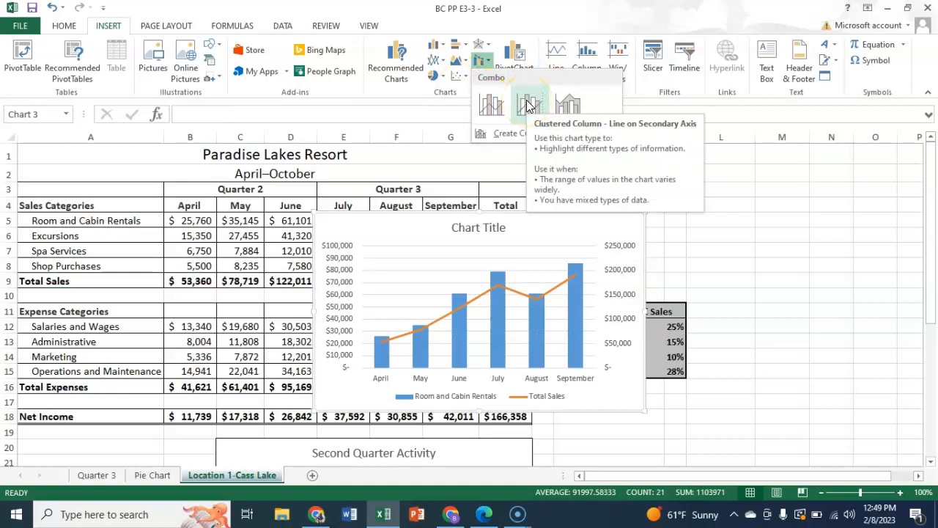
left_click(527, 105)
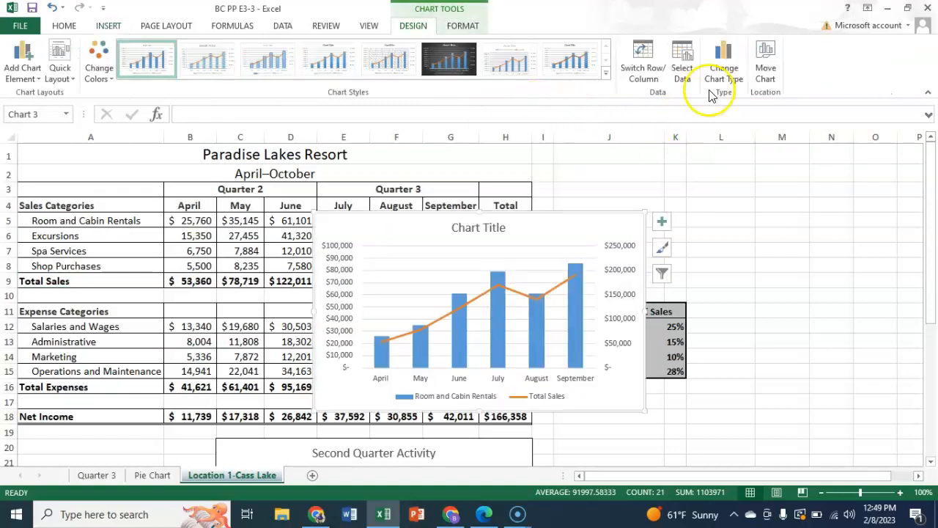
Step: Move the combo chart to a new sheet named "Combo Chart"
left_click(767, 75)
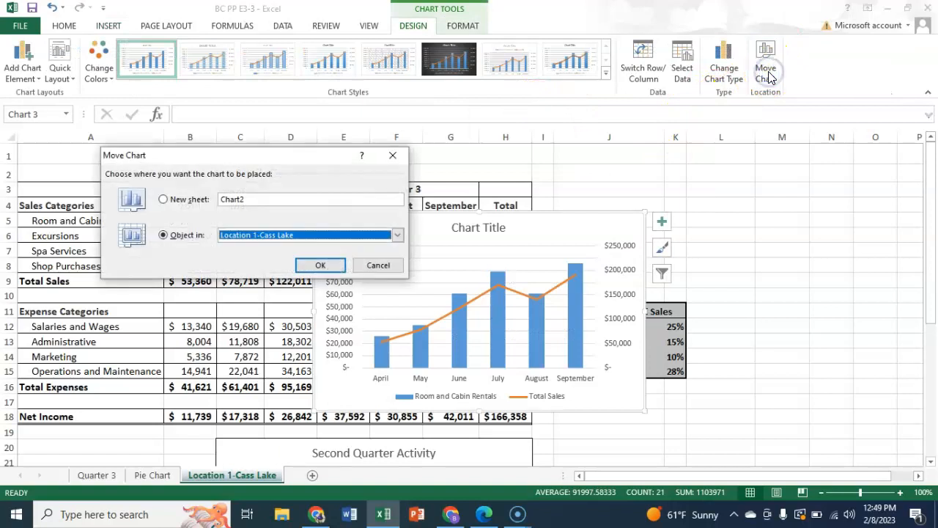
left_click(162, 199)
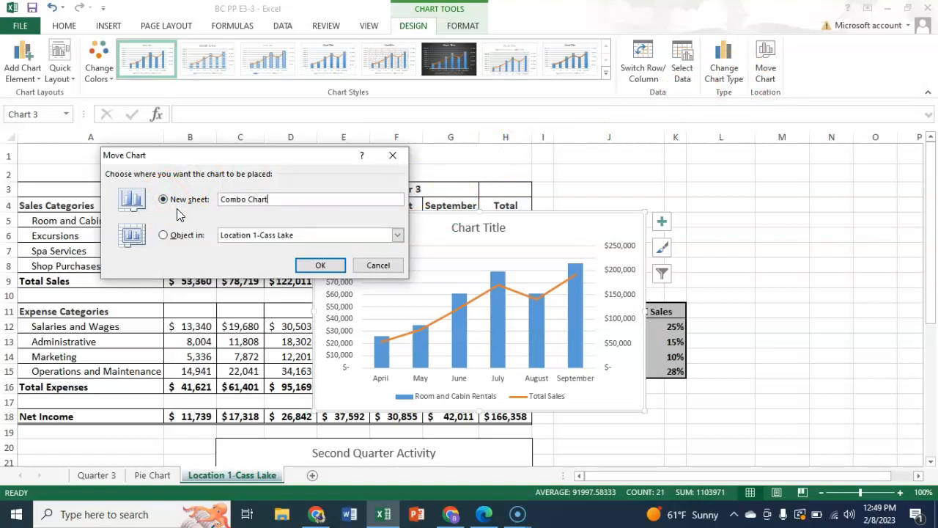
left_click(320, 265)
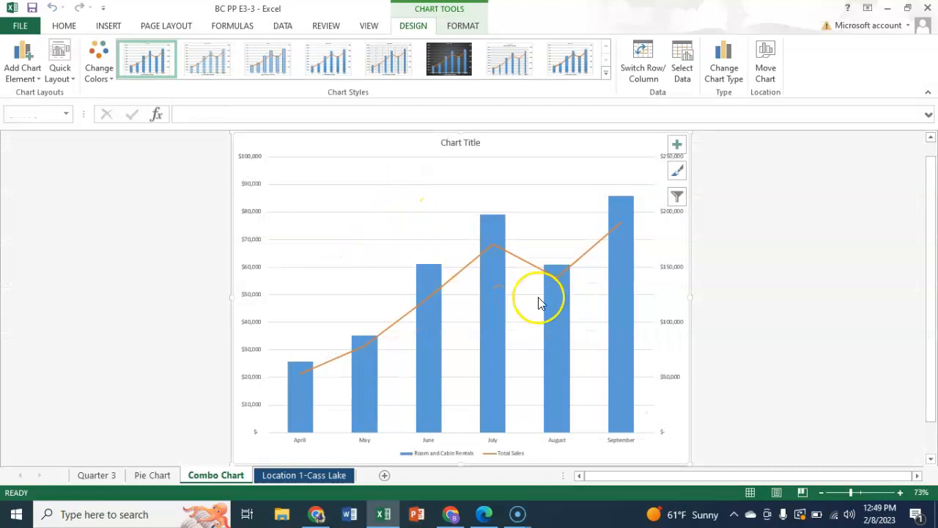
Step: Replace the combo chart's title with "Second and Third Quarters" and "Comparison of Rentals and Total Sales" on a second line
left_click(456, 143)
left_click(443, 144)
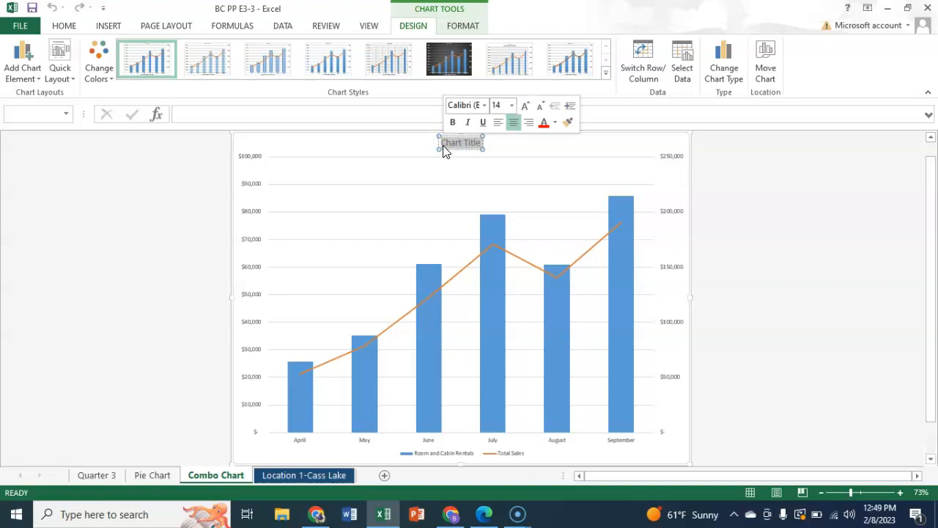
type("Second")
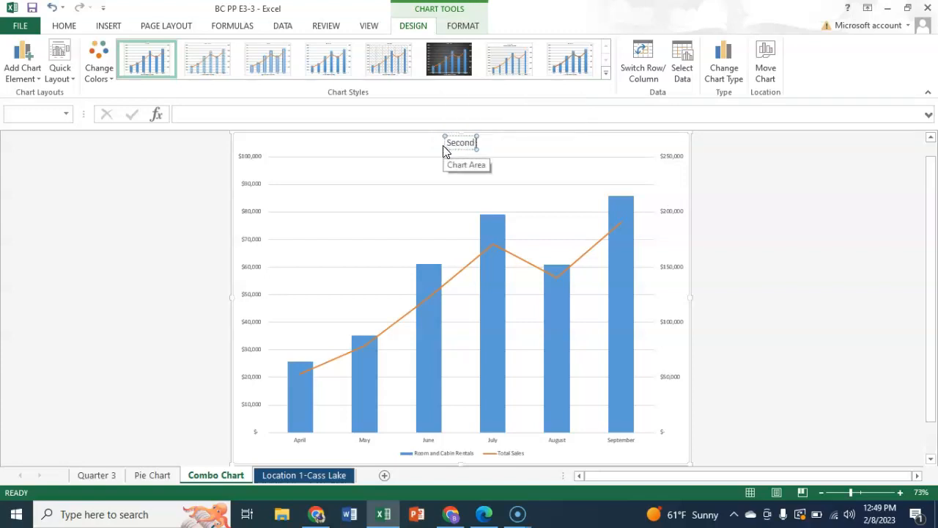
type(" and Third Quarters")
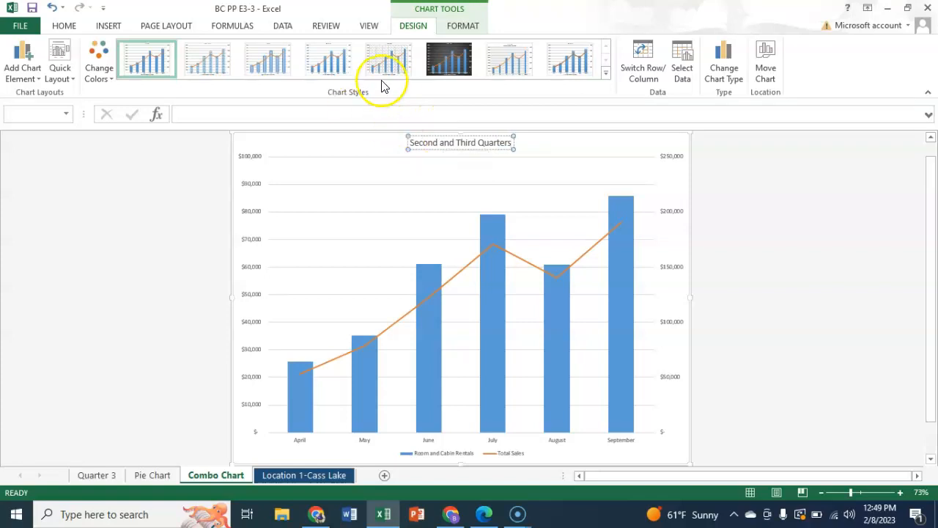
key("Return")
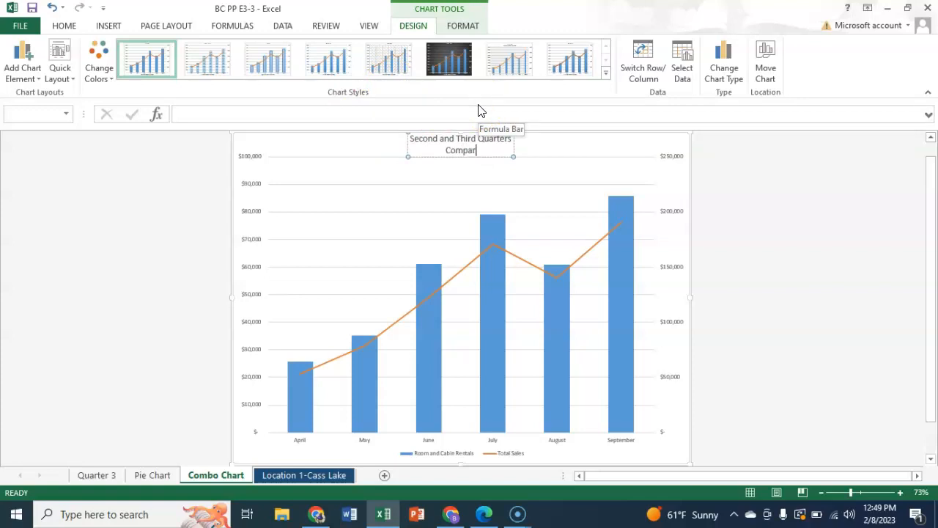
type("Comparison of Rentals and Tot")
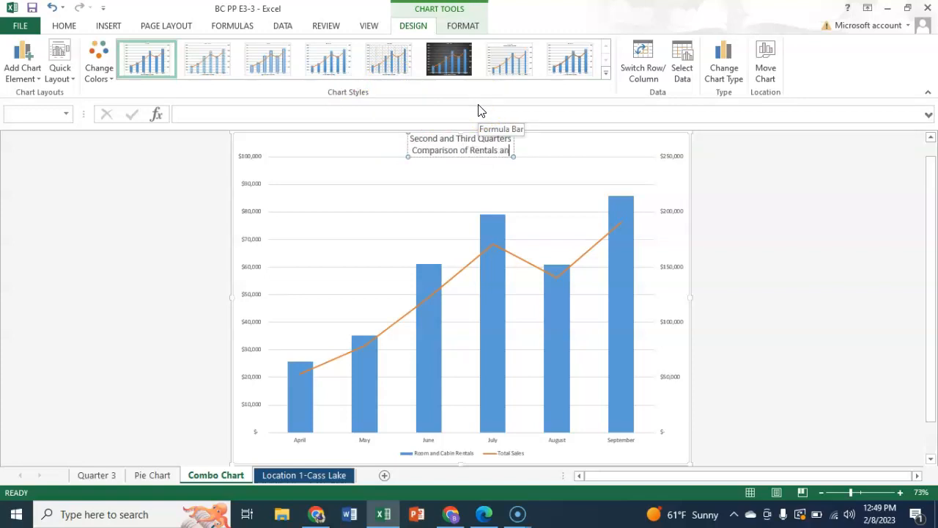
type("Sales")
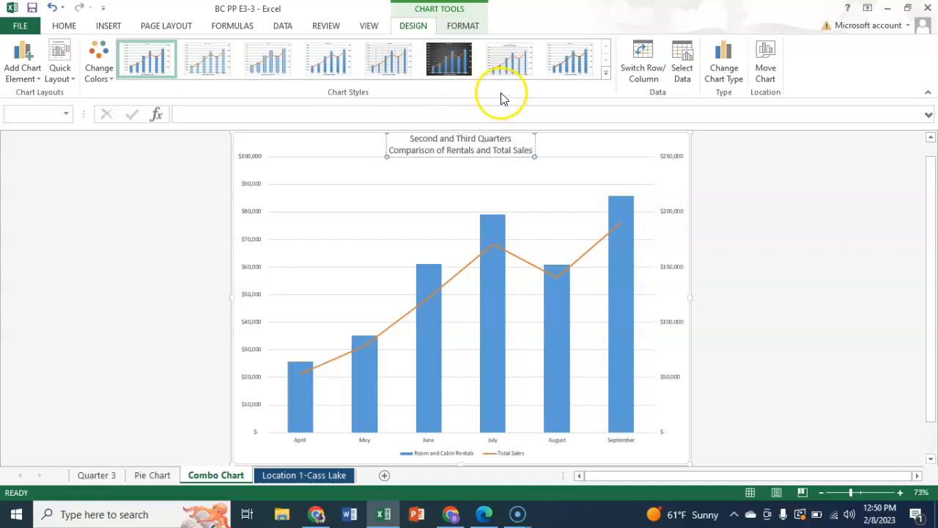
Step: Apply the chart style with the dark gray background to the combo chart
left_click(571, 149)
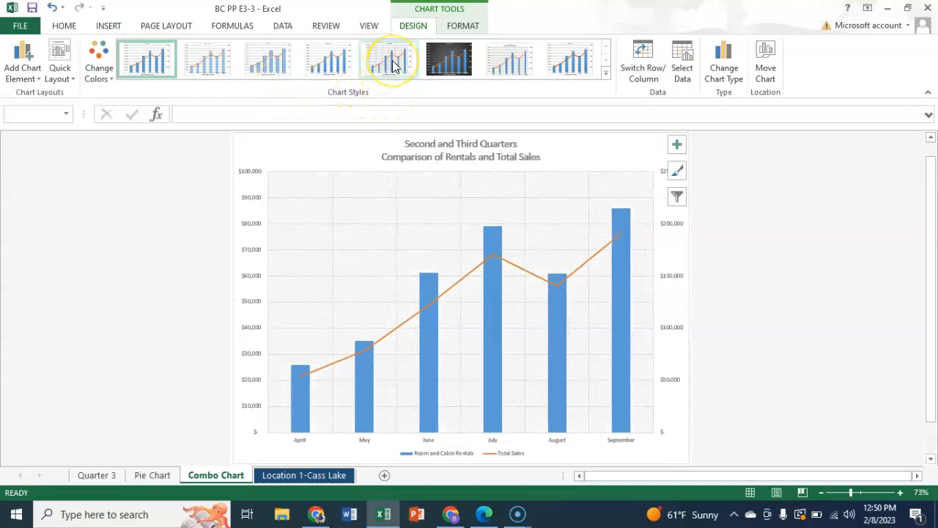
left_click(446, 60)
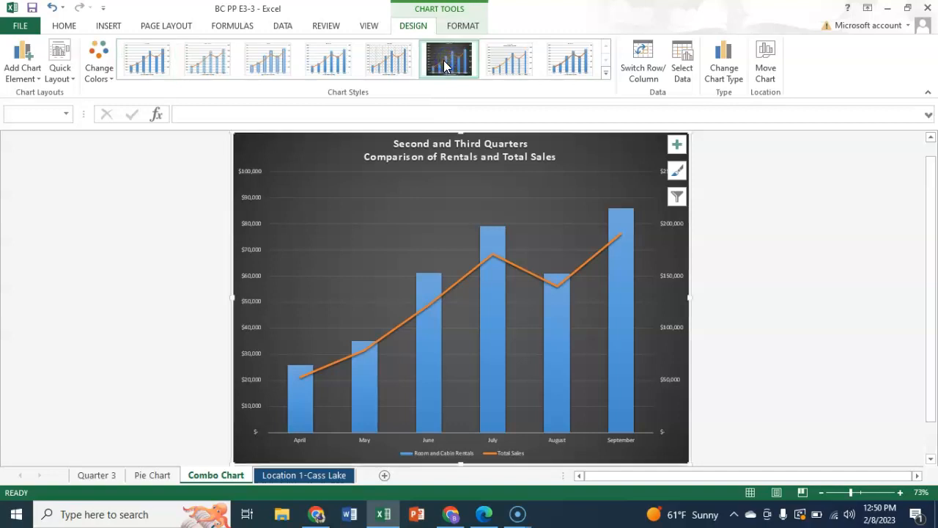
left_click(777, 204)
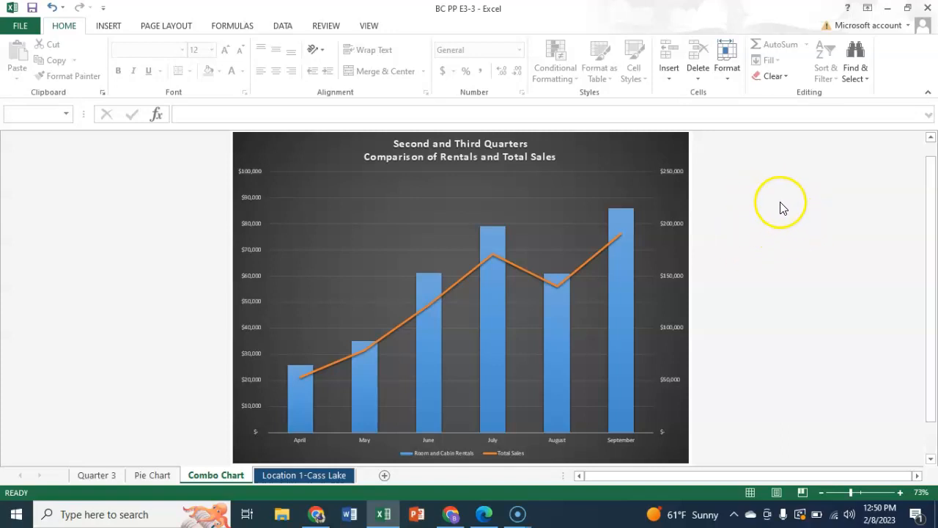
Step: Insert a blank column H before the Total column on the Location 1-Cass Lake sheet
left_click(300, 475)
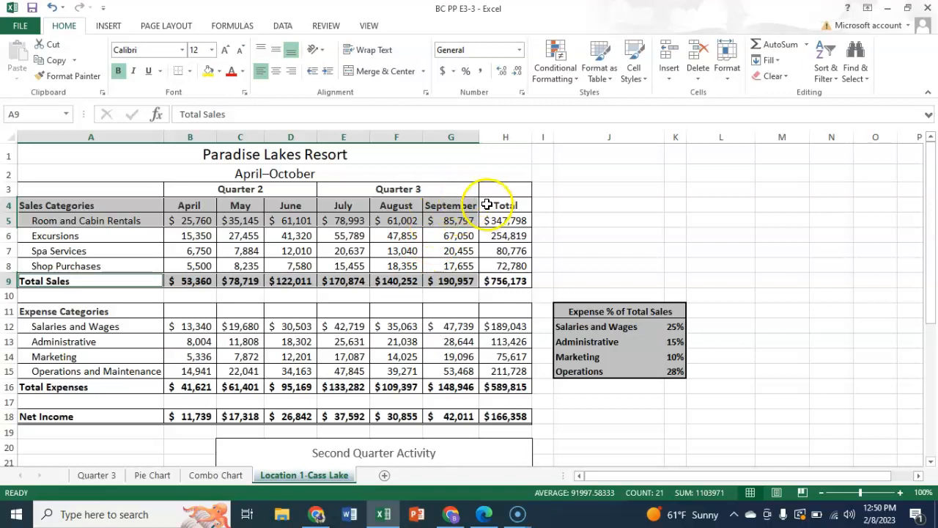
left_click(505, 139)
right_click(505, 139)
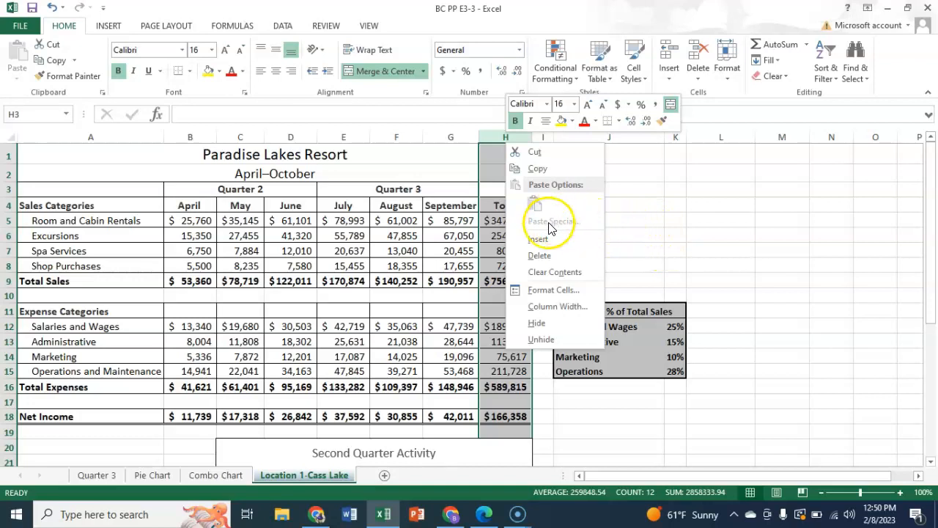
left_click(538, 240)
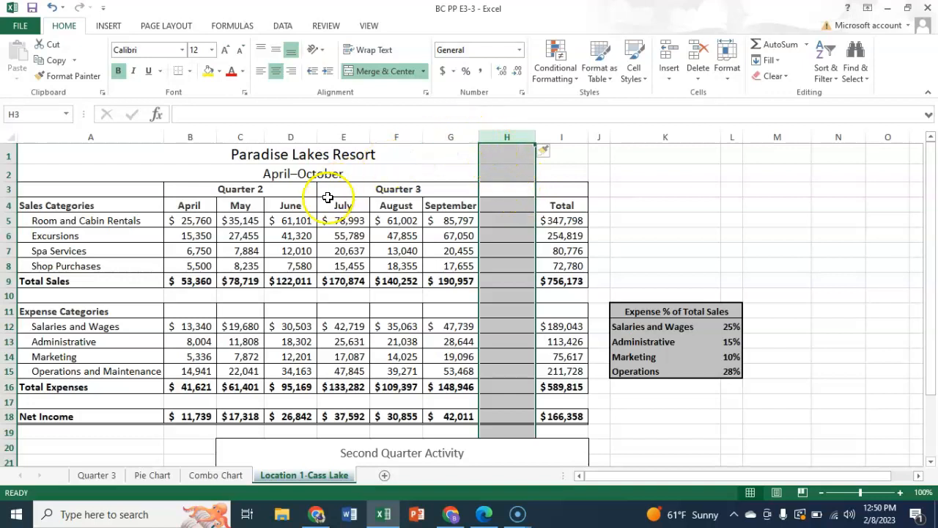
Step: Insert column sparklines in H5:H8 based on the April to September sales data in B5:G8
left_click_drag(191, 220, 441, 267)
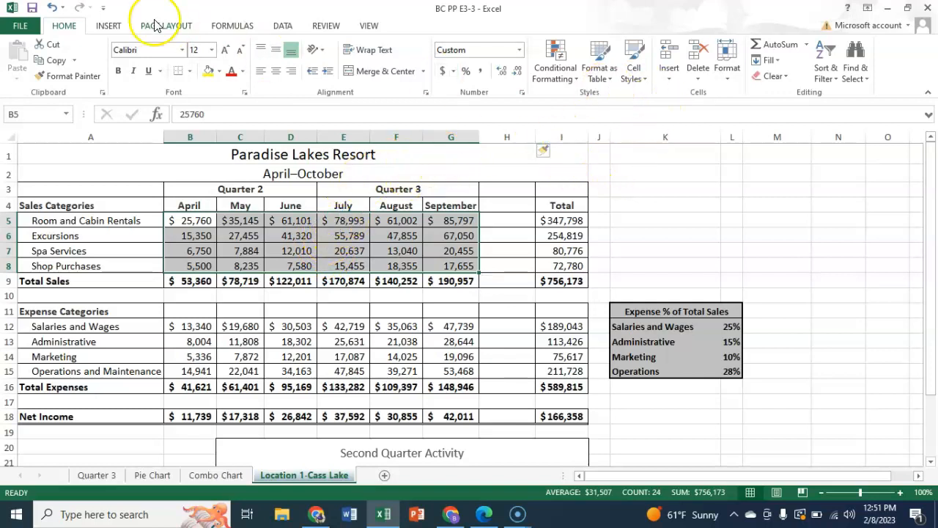
left_click(109, 26)
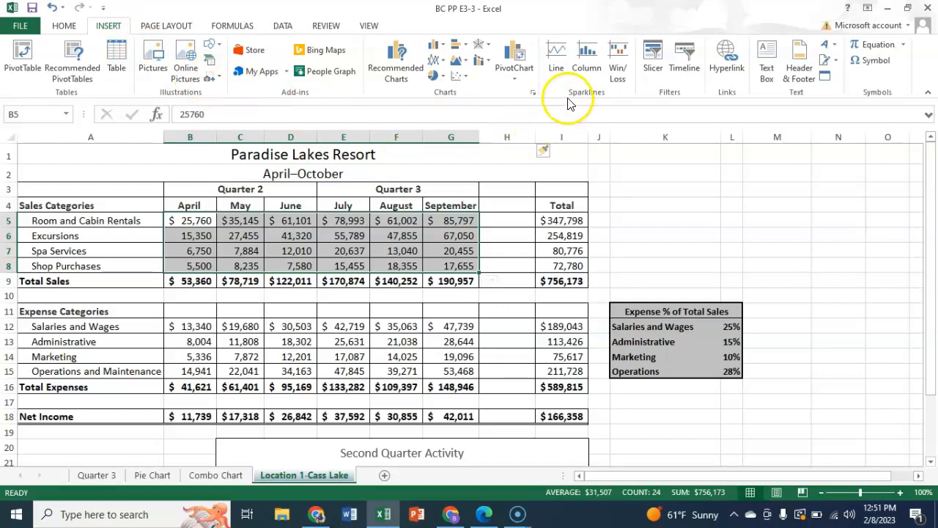
left_click(586, 56)
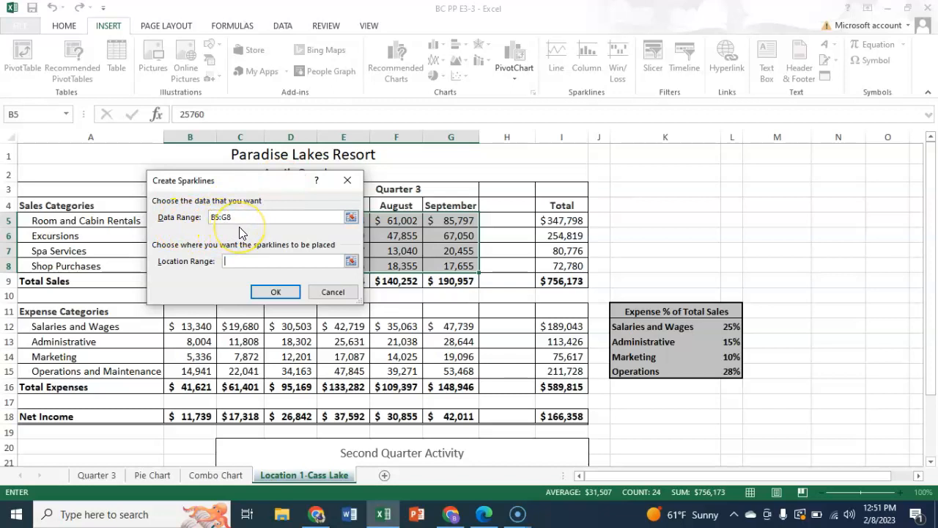
left_click(237, 262)
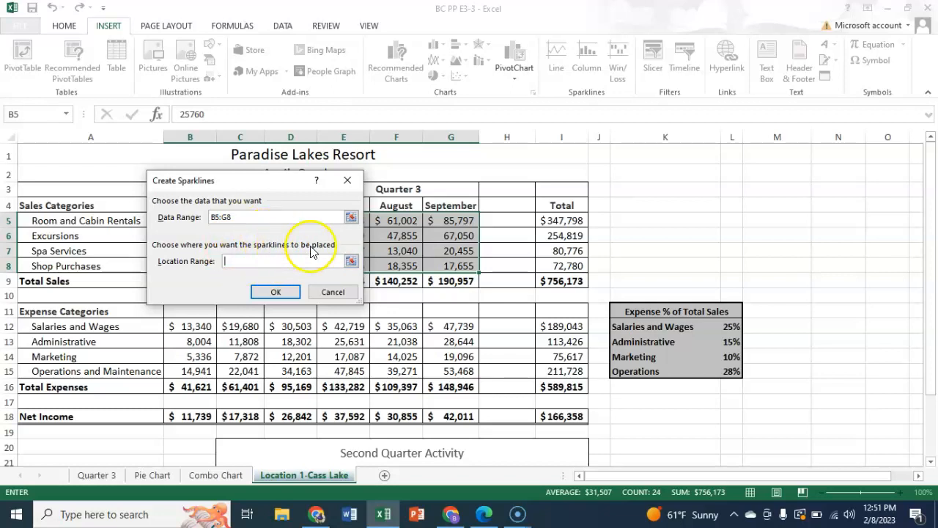
left_click(508, 221)
left_click_drag(507, 221, 506, 266)
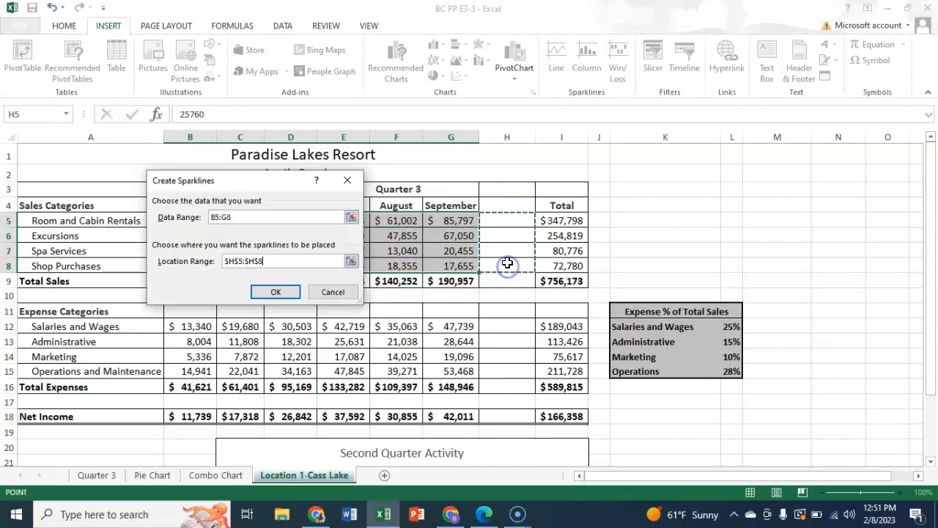
left_click(278, 292)
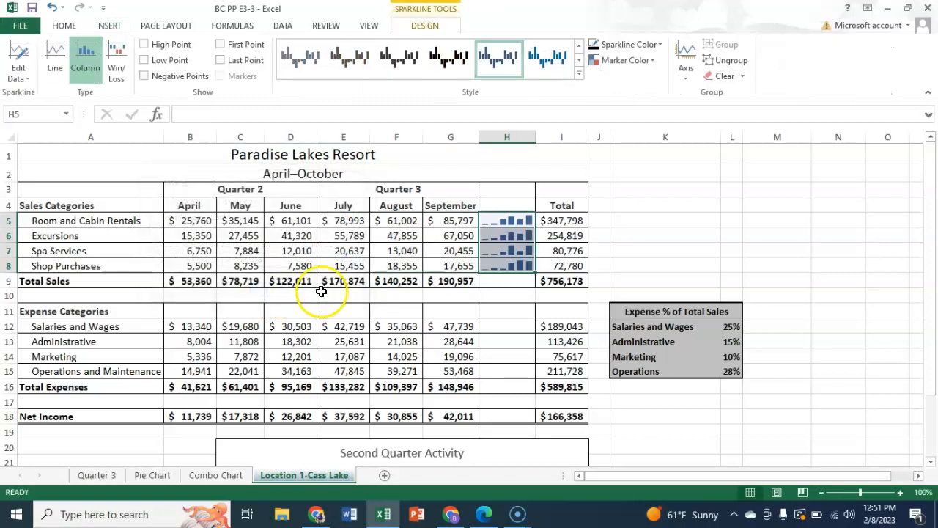
Step: Change the sparkline color to a darker shade of Green, Accent 6
left_click(504, 237)
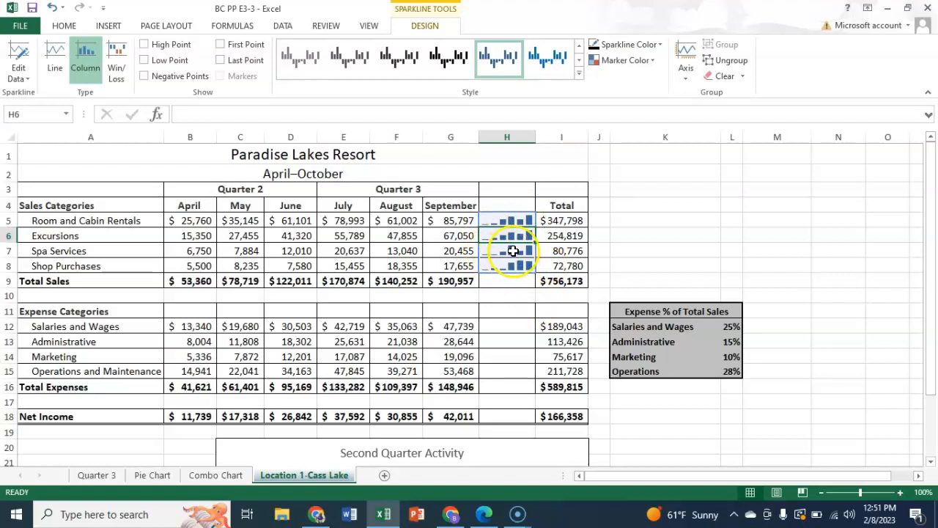
left_click(660, 45)
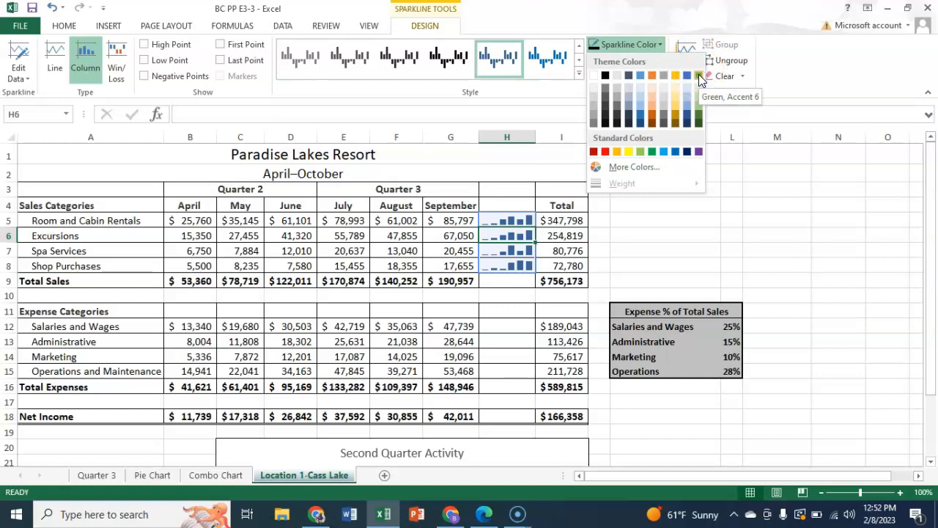
left_click(699, 114)
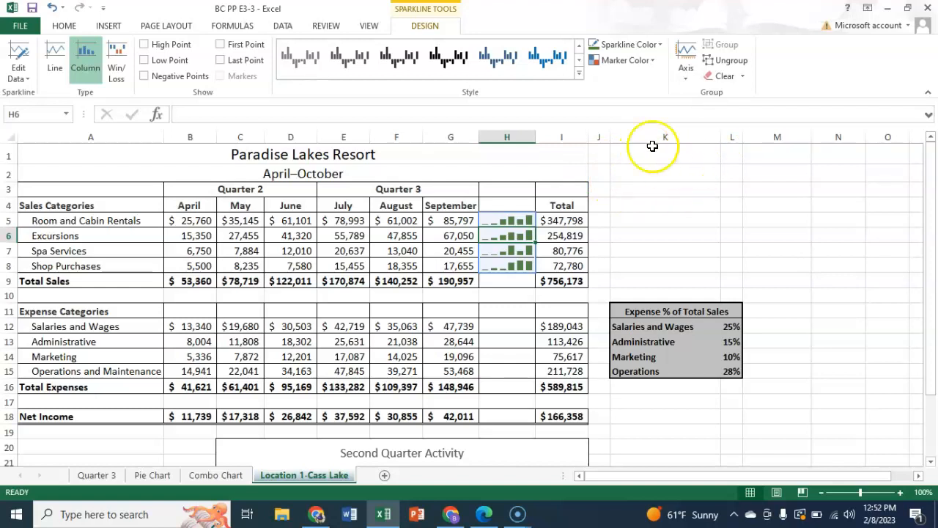
Step: Set the height of the Excursions row to 30
left_click(64, 26)
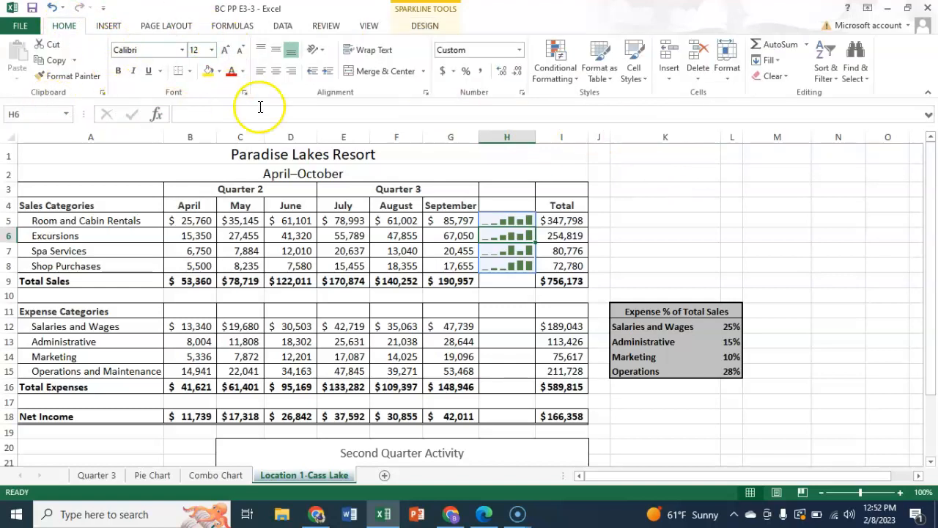
left_click(727, 76)
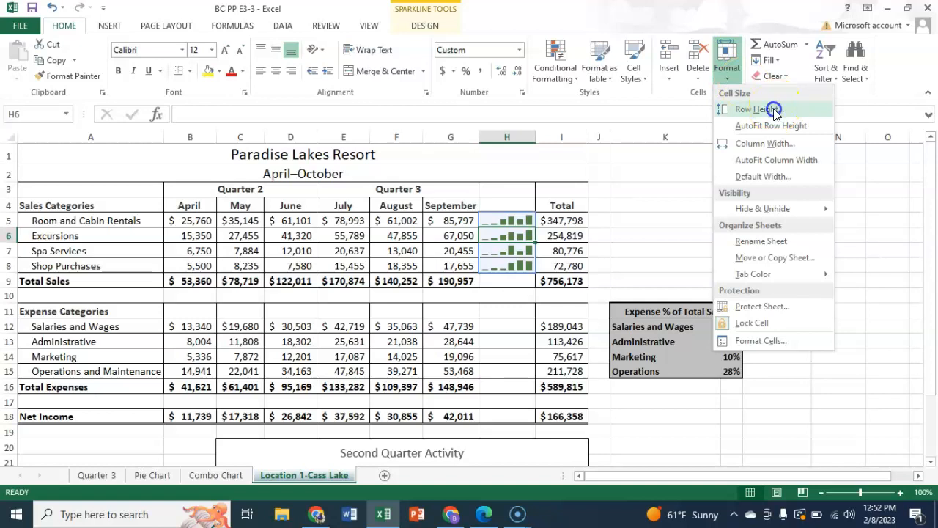
left_click(773, 109)
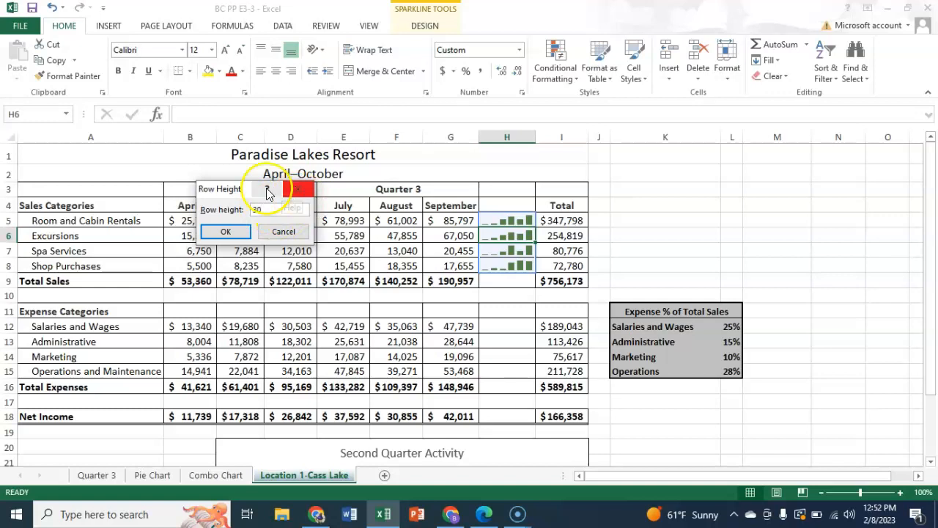
left_click(233, 239)
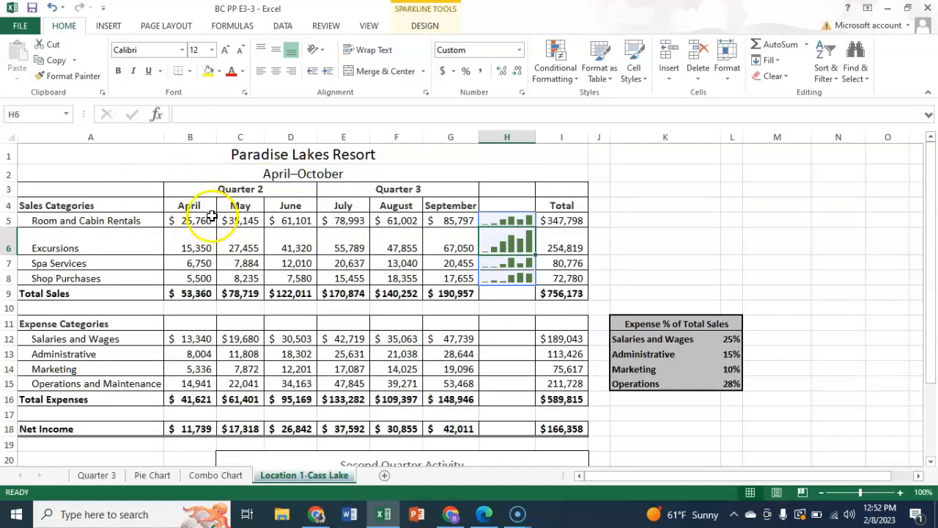
Step: Set the row height of all four sales category rows, 5 to 8, to 30
left_click(645, 192)
left_click_drag(522, 219, 519, 272)
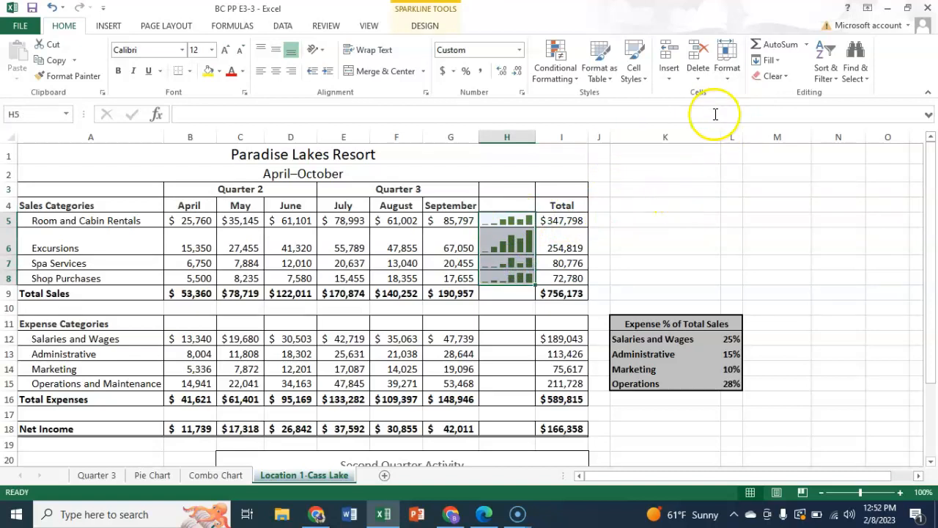
left_click(727, 79)
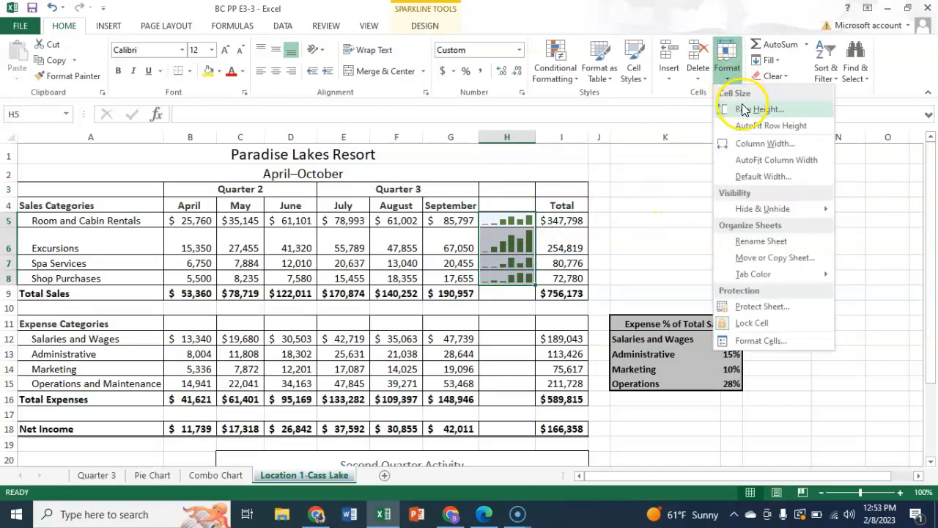
left_click(742, 108)
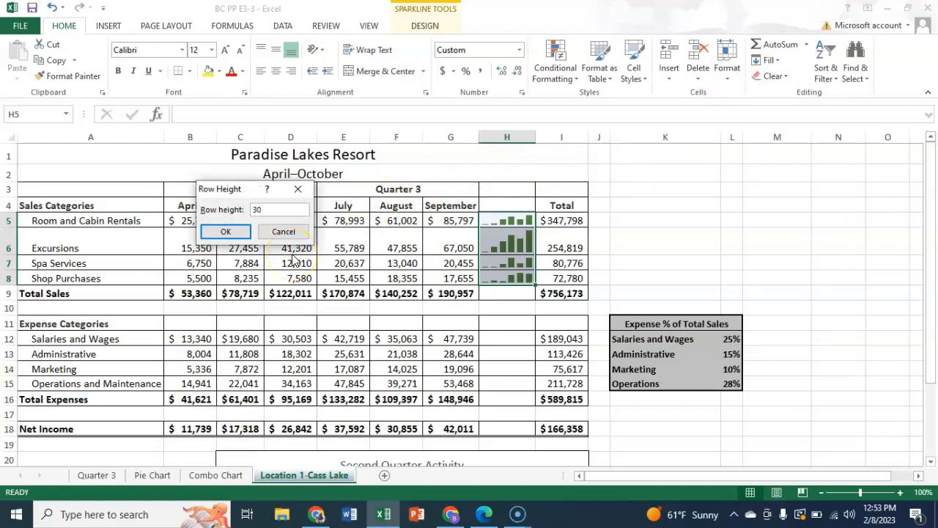
key("Return")
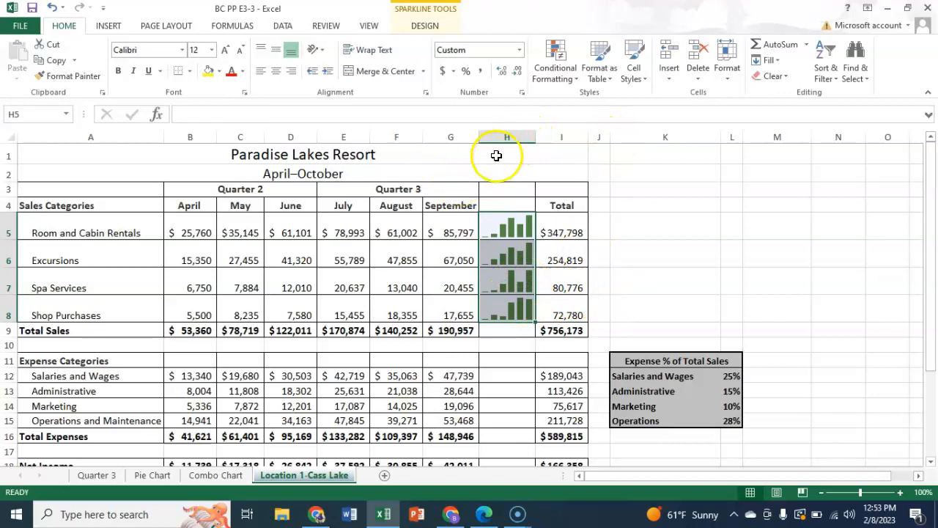
Step: Widen column H, which holds the sparklines, and deselect it
right_click(514, 140)
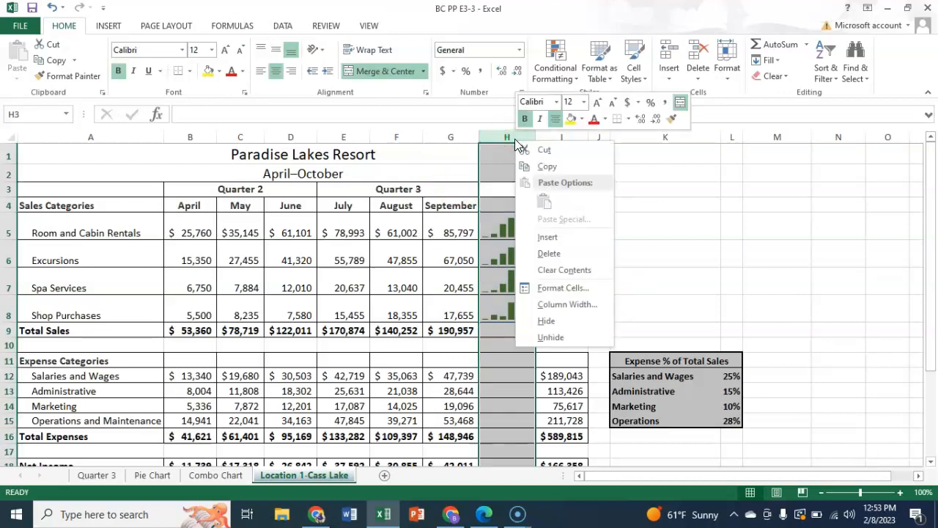
left_click(559, 306)
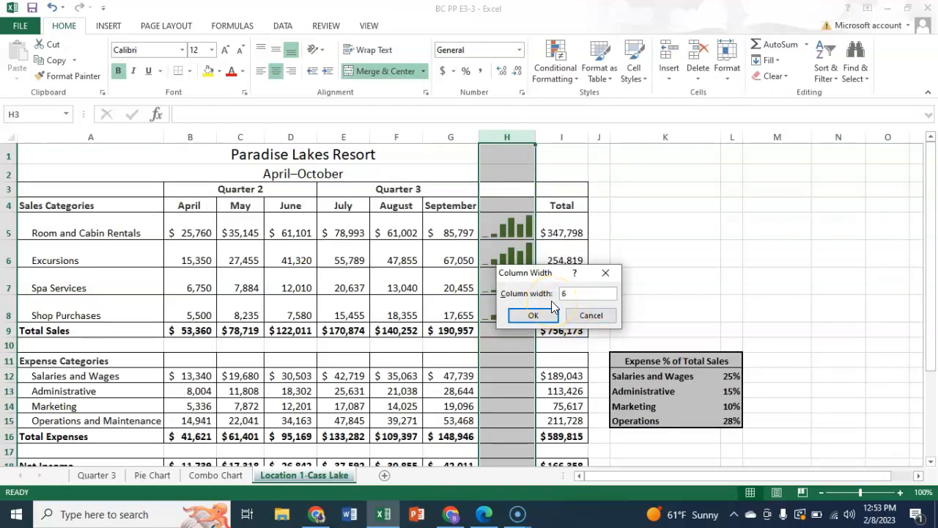
left_click(521, 315)
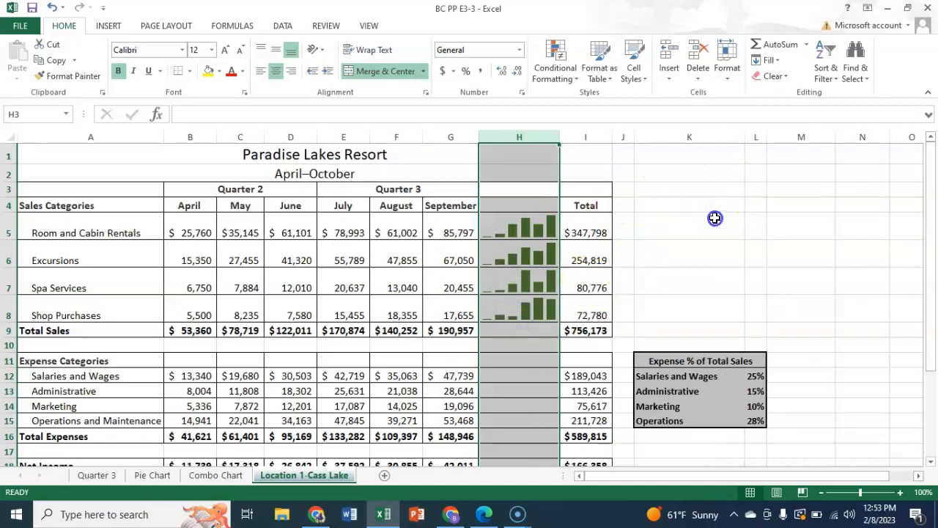
left_click(693, 224)
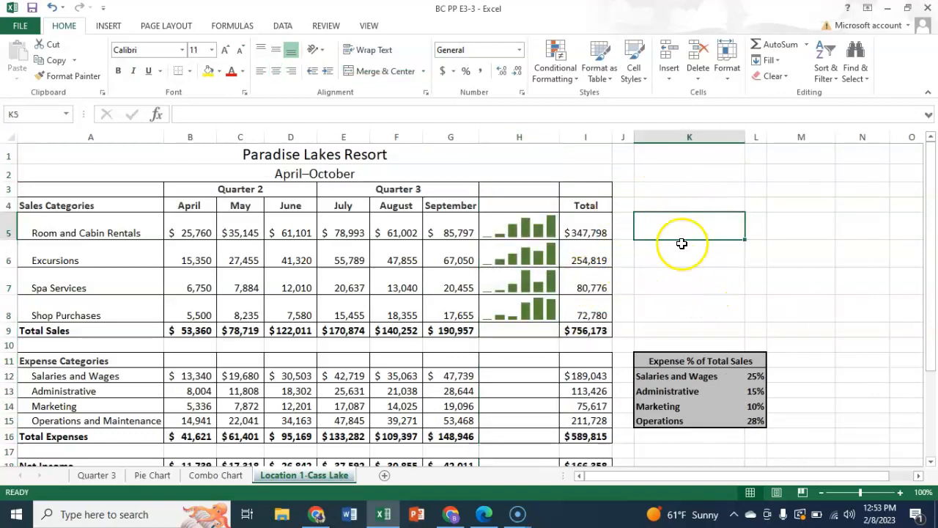